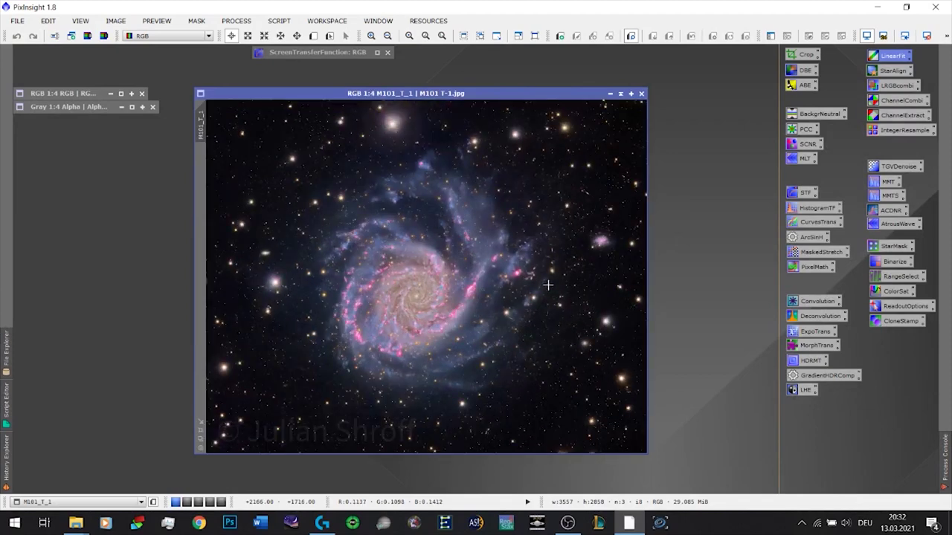
Step: Minimize the finished M101_T_1 image to an icon and restore the Alpha image
{"action": "scroll", "coordinate": [469, 368], "scroll_direction": "up", "scroll_amount": 1}
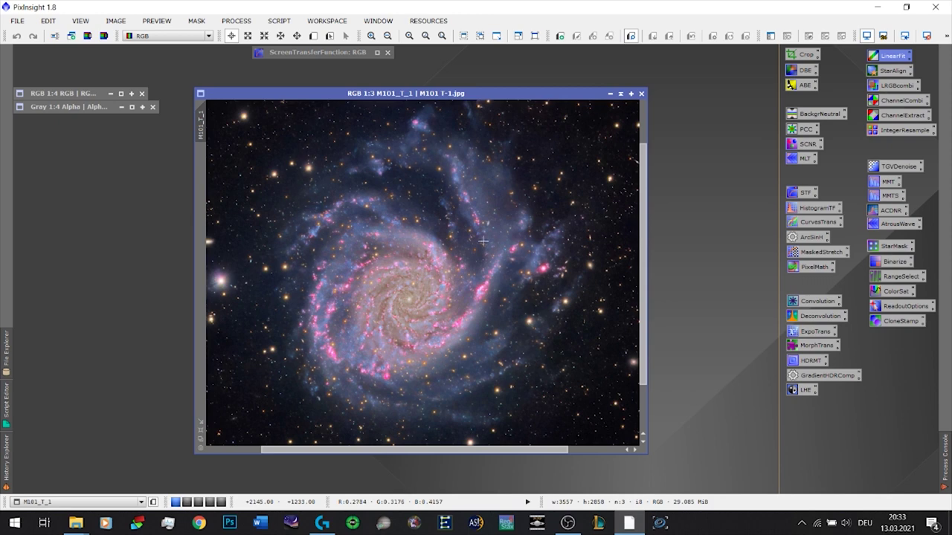
{"action": "left_click", "coordinate": [620, 93]}
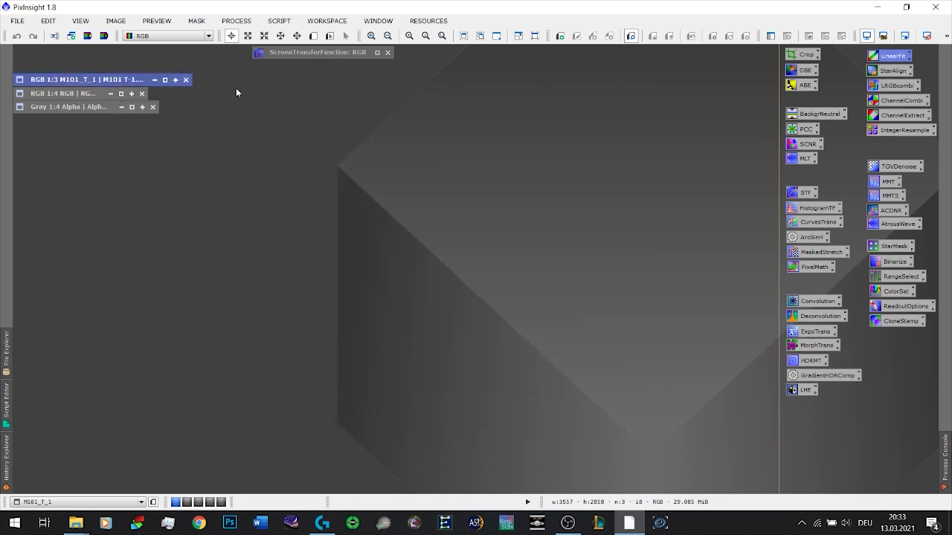
{"action": "double_click", "coordinate": [88, 107]}
Step: Restore the RGB image, zoom RGB.tif and Alpha.tif to 1:2, and pan the Alpha view
{"action": "double_click", "coordinate": [78, 94]}
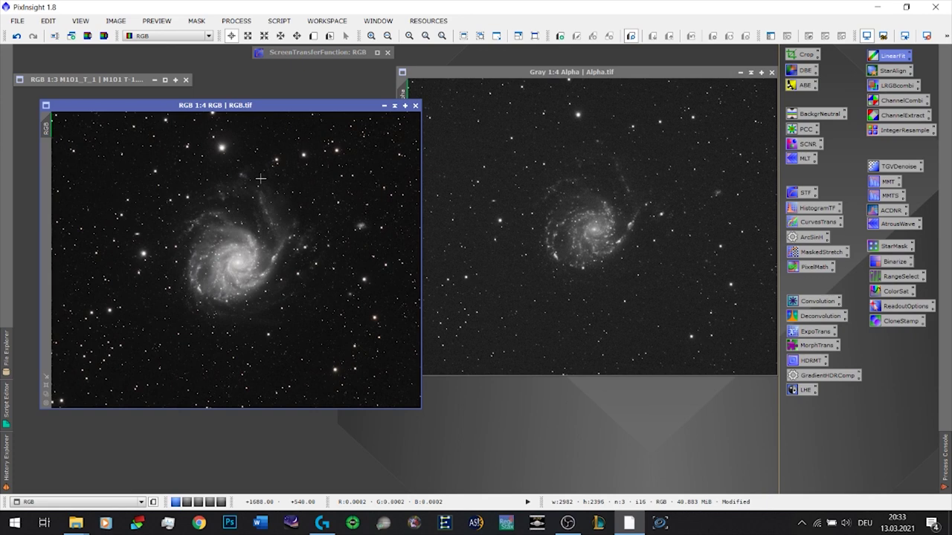
{"action": "scroll", "coordinate": [260, 182], "scroll_direction": "up", "scroll_amount": 2}
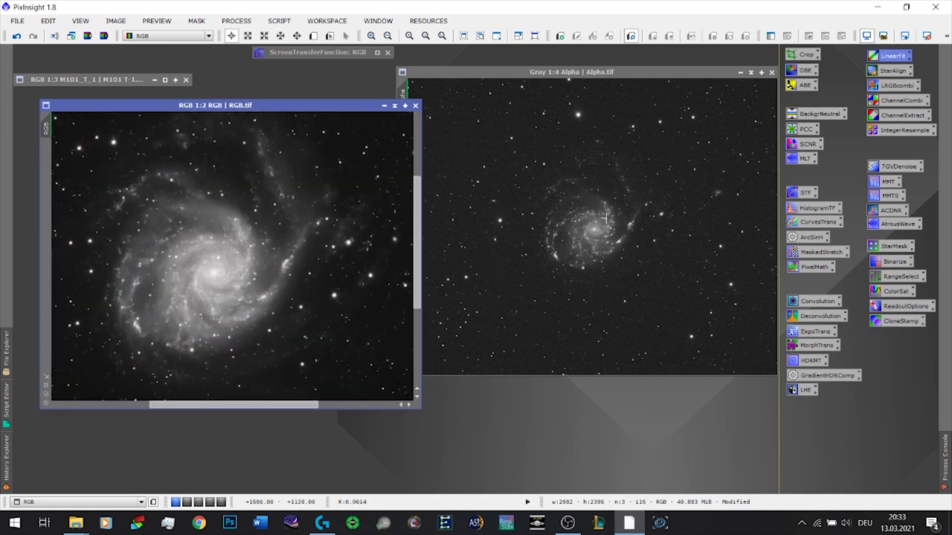
{"action": "scroll", "coordinate": [621, 218], "scroll_direction": "up", "scroll_amount": 2}
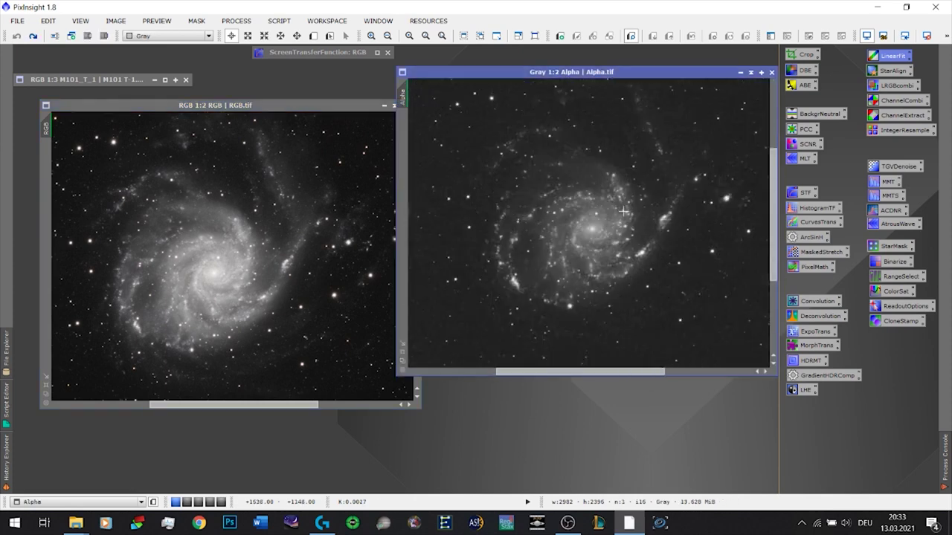
{"action": "left_click_drag", "start_coordinate": [623, 211], "coordinate": [622, 236]}
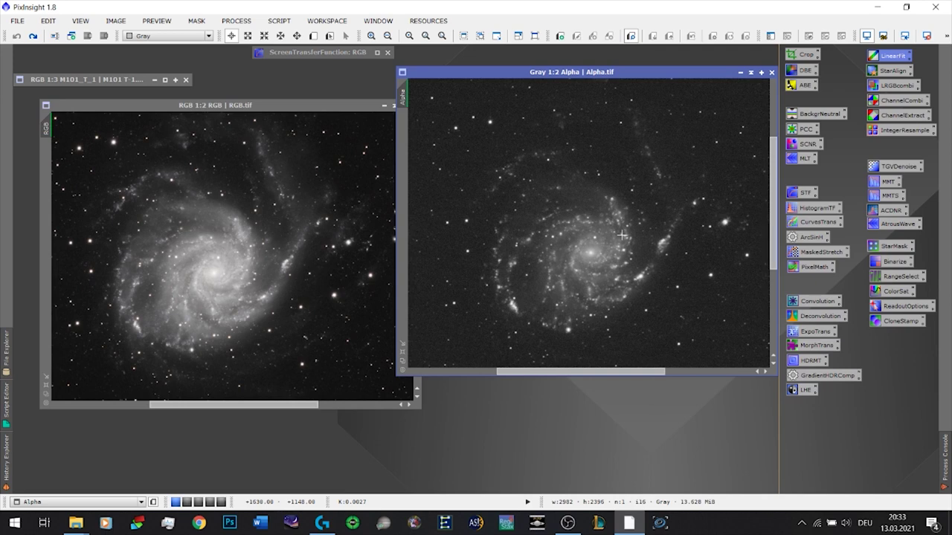
Step: Tile the RGB.tif and Alpha.tif windows side by side, with RGB as the active view
{"action": "left_click_drag", "start_coordinate": [208, 106], "coordinate": [190, 94]}
{"action": "left_click_drag", "start_coordinate": [533, 72], "coordinate": [542, 93]}
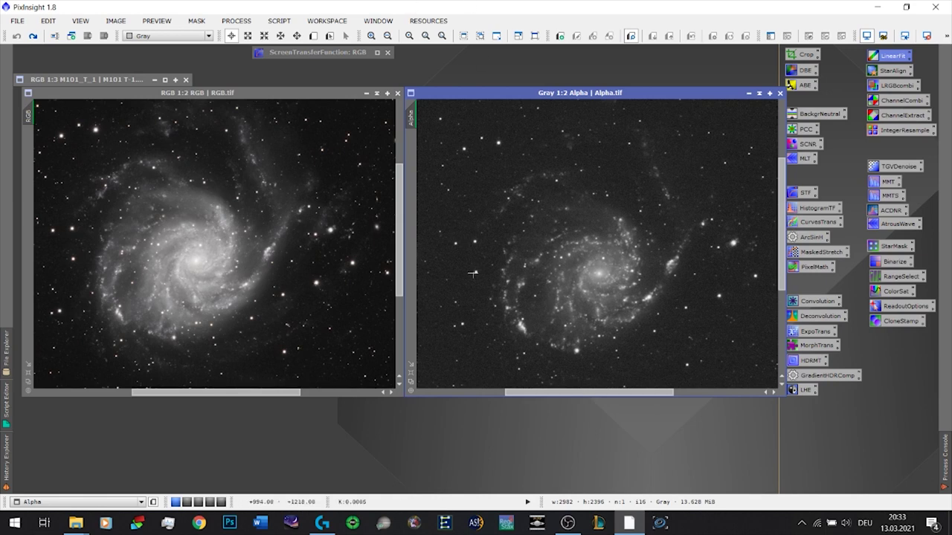
{"action": "left_click_drag", "start_coordinate": [598, 236], "coordinate": [587, 207]}
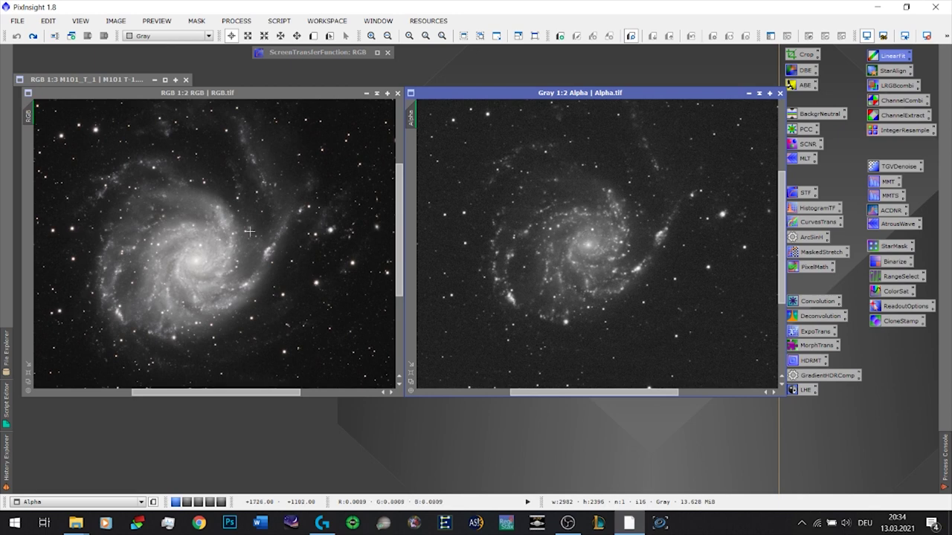
{"action": "left_click", "coordinate": [212, 231]}
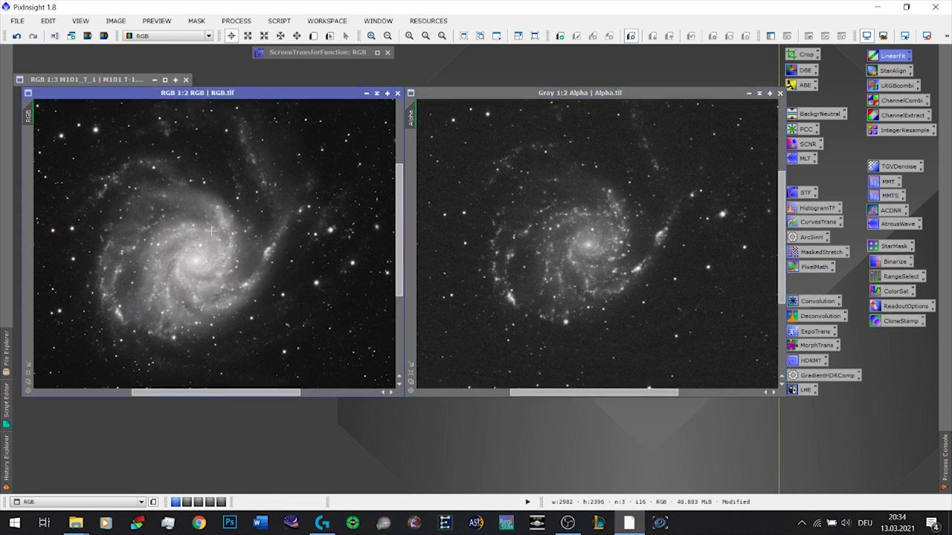
Step: Split the RGB image into channels, keeping only RGB_R beside the Alpha image
{"action": "left_click", "coordinate": [104, 36]}
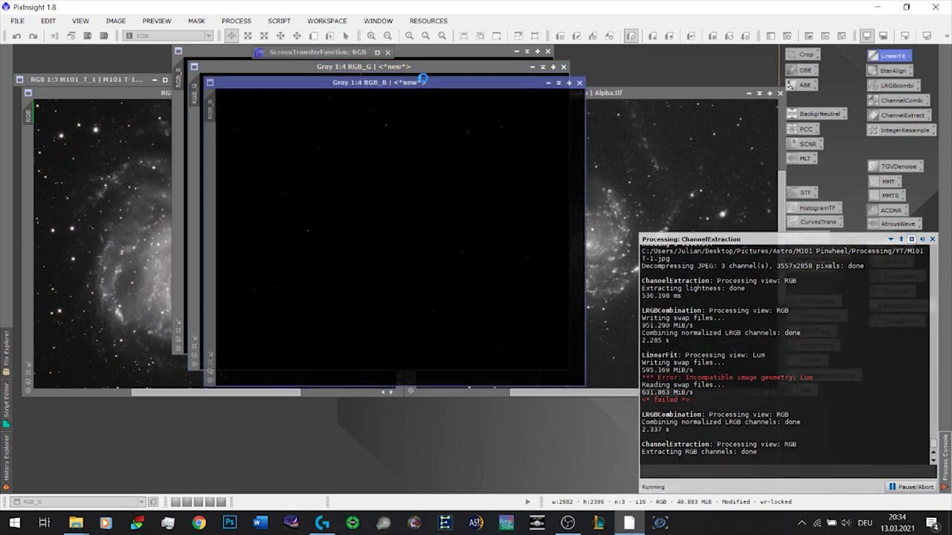
{"action": "left_click", "coordinate": [579, 82]}
{"action": "left_click", "coordinate": [563, 67]}
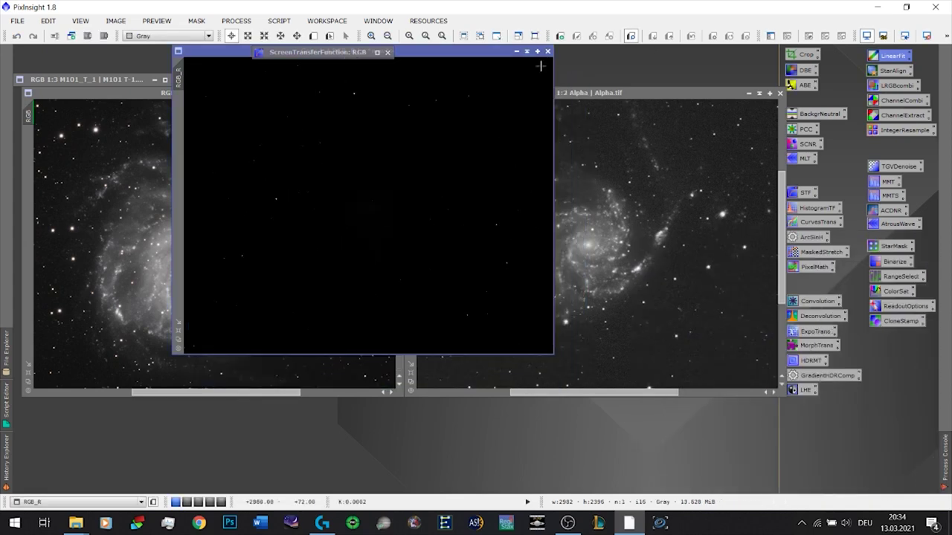
{"action": "left_click_drag", "start_coordinate": [458, 53], "coordinate": [336, 112]}
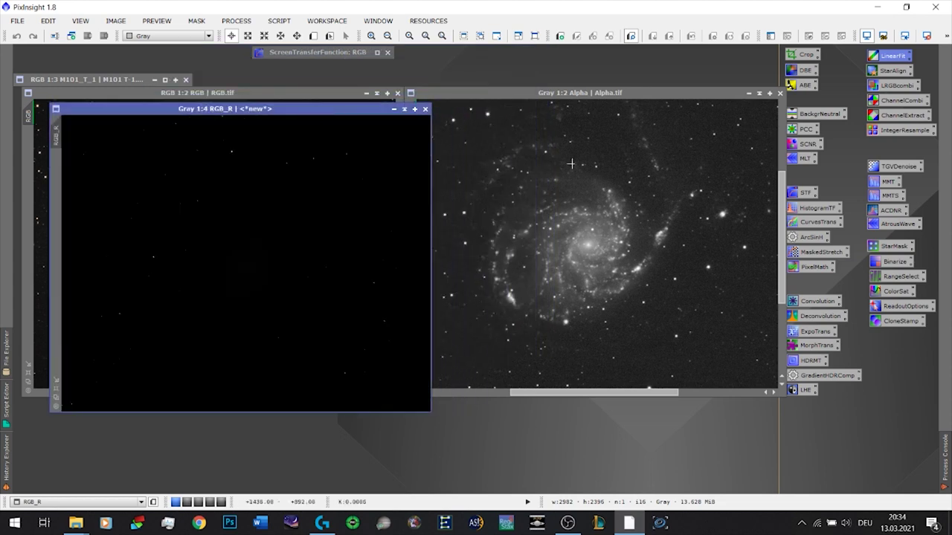
{"action": "left_click", "coordinate": [600, 168]}
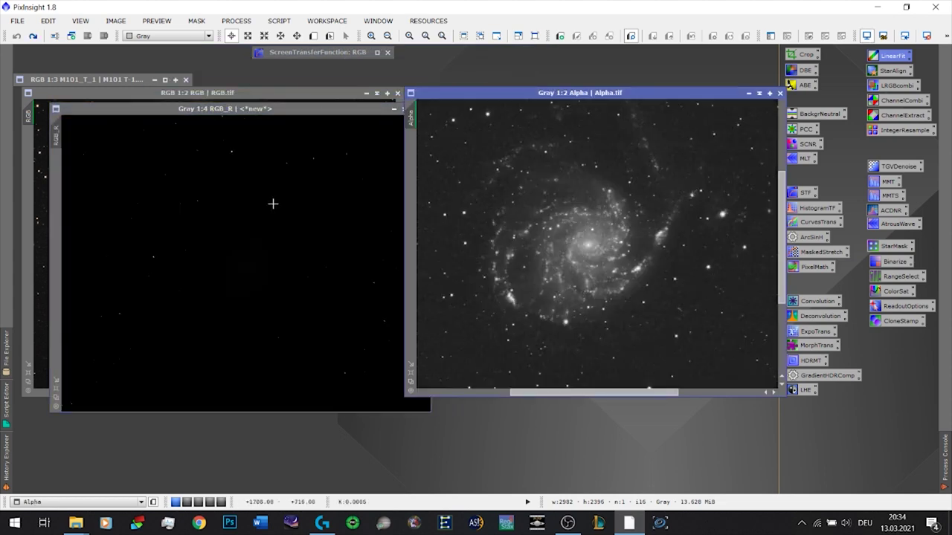
{"action": "left_click", "coordinate": [272, 203]}
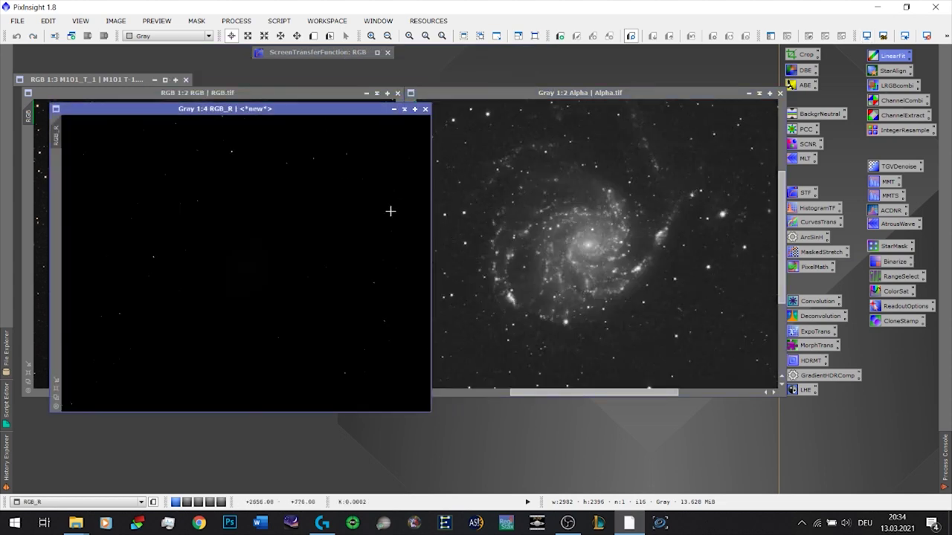
Step: Auto-stretch RGB_R with darker STF shadows and zoom it to 1:2
{"action": "key", "text": "ctrl+a"}
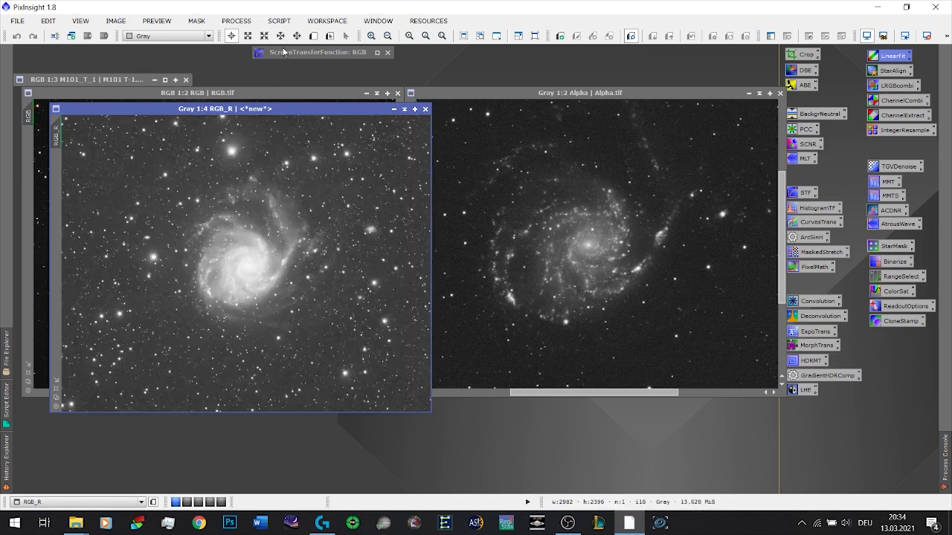
{"action": "double_click", "coordinate": [319, 52]}
{"action": "left_click_drag", "start_coordinate": [84, 73], "coordinate": [209, 70]}
{"action": "left_click", "coordinate": [260, 55]}
{"action": "scroll", "coordinate": [251, 253], "scroll_direction": "up", "scroll_amount": 1}
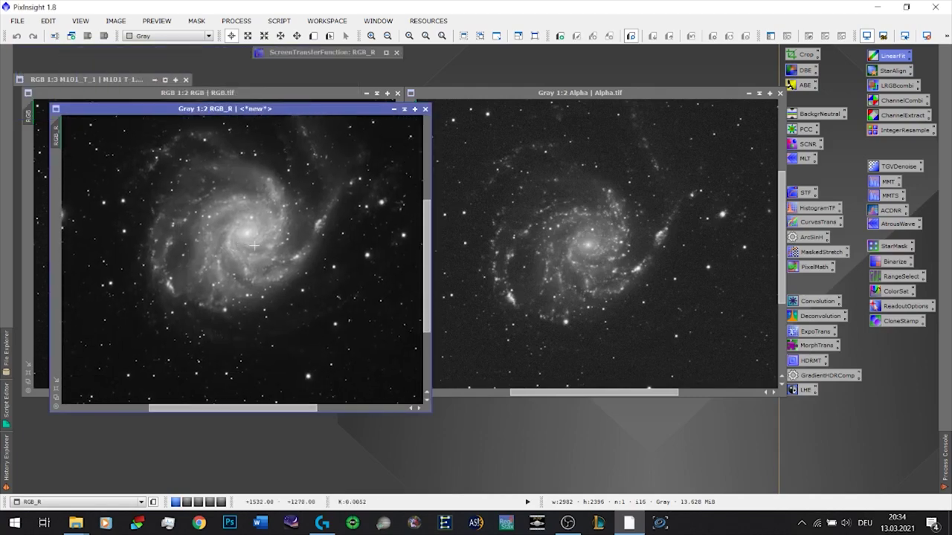
{"action": "left_click_drag", "start_coordinate": [221, 114], "coordinate": [195, 98]}
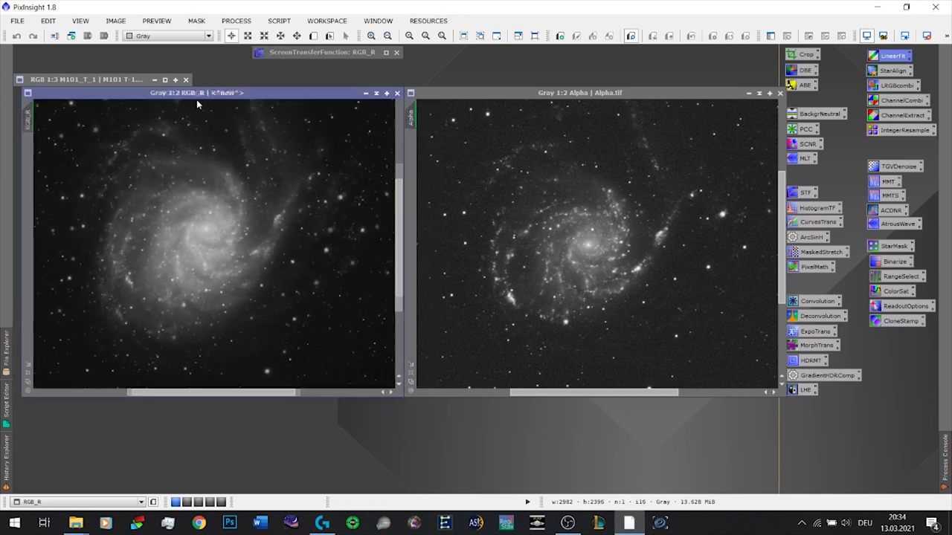
{"action": "left_click", "coordinate": [549, 94]}
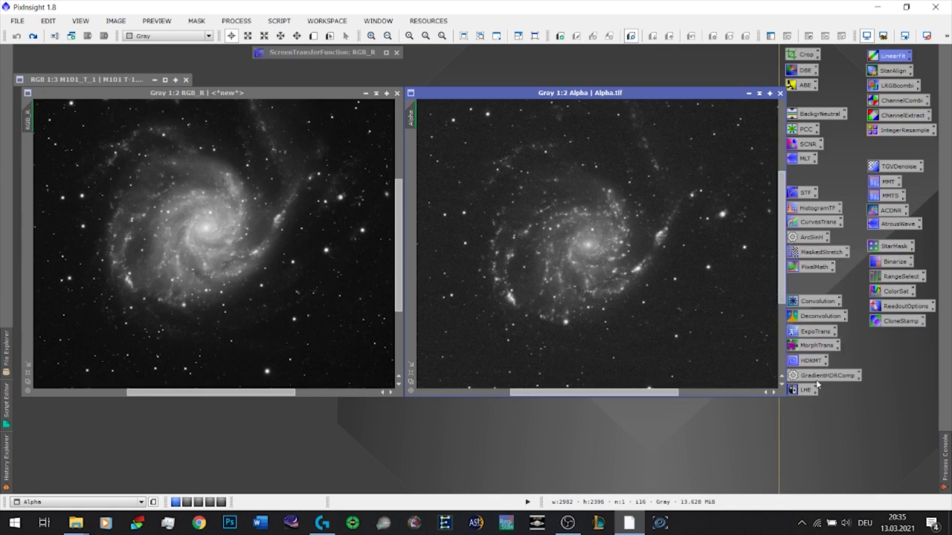
Step: Bring up PixelMath and rename the RGB_R image to r
{"action": "double_click", "coordinate": [801, 267]}
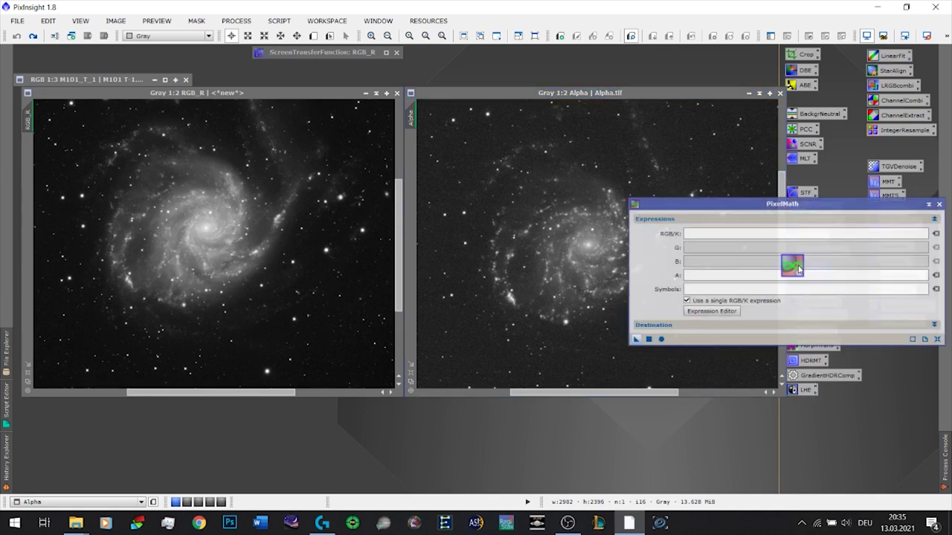
{"action": "left_click_drag", "start_coordinate": [680, 209], "coordinate": [669, 161]}
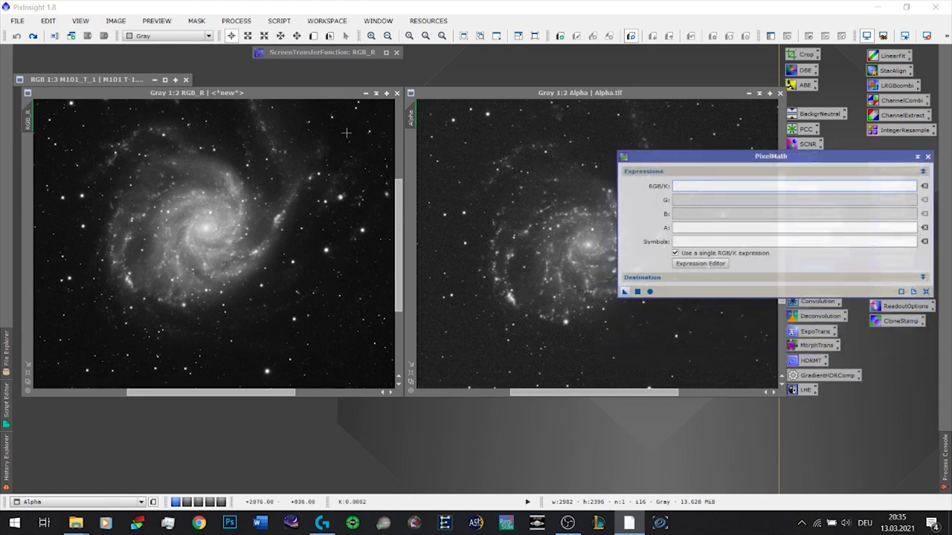
{"action": "left_click", "coordinate": [27, 120]}
{"action": "double_click", "coordinate": [28, 121]}
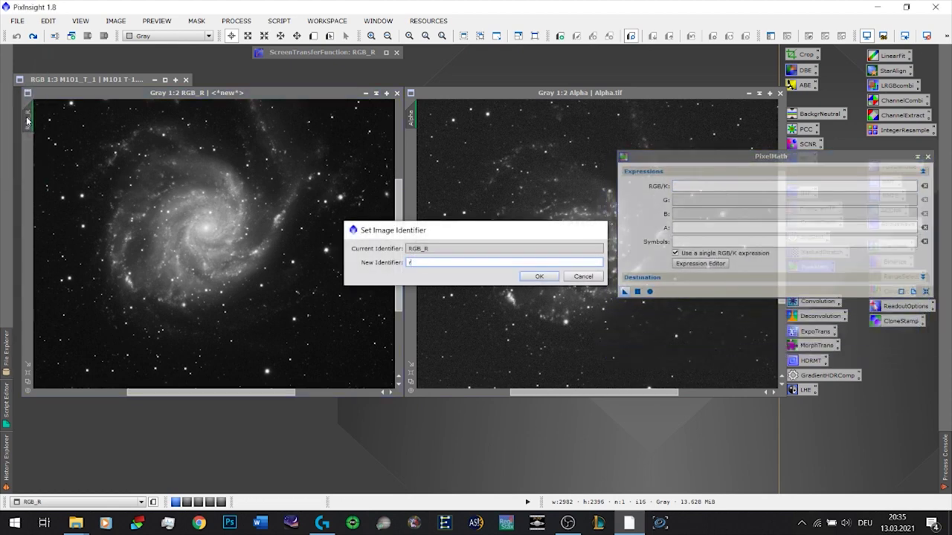
{"action": "type", "text": "r"}
{"action": "key", "text": "Return"}
Step: Enter Alpha-Q*(r-med(r)) as the RGB/K expression and declare the symbol Q
{"action": "left_click", "coordinate": [770, 189]}
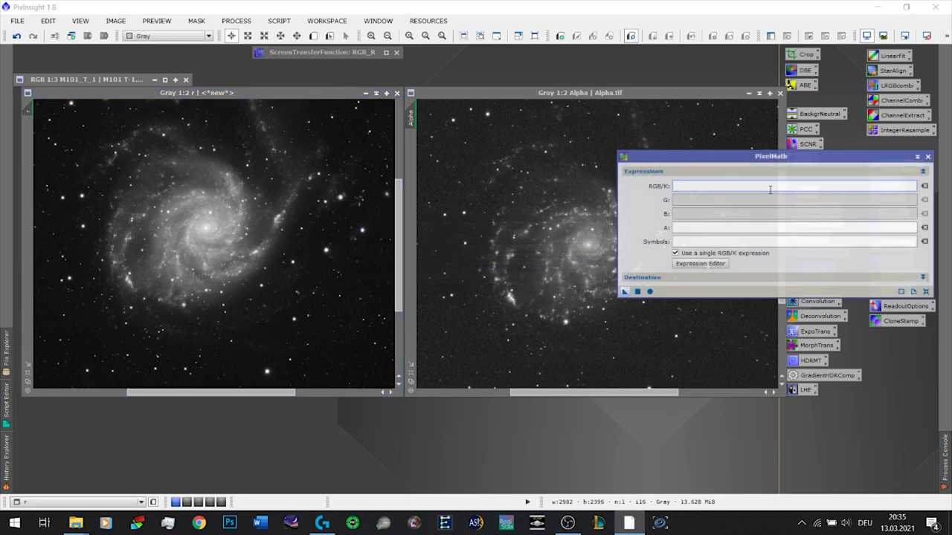
{"action": "type", "text": "Alpha"}
{"action": "type", "text": "-0"}
{"action": "left_click", "coordinate": [695, 241]}
{"action": "type", "text": "Q"}
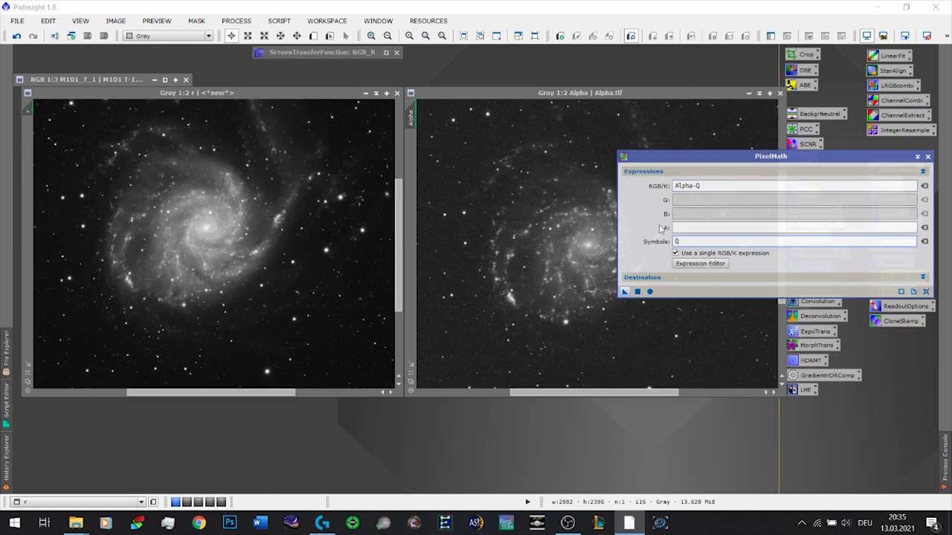
{"action": "left_click", "coordinate": [722, 187]}
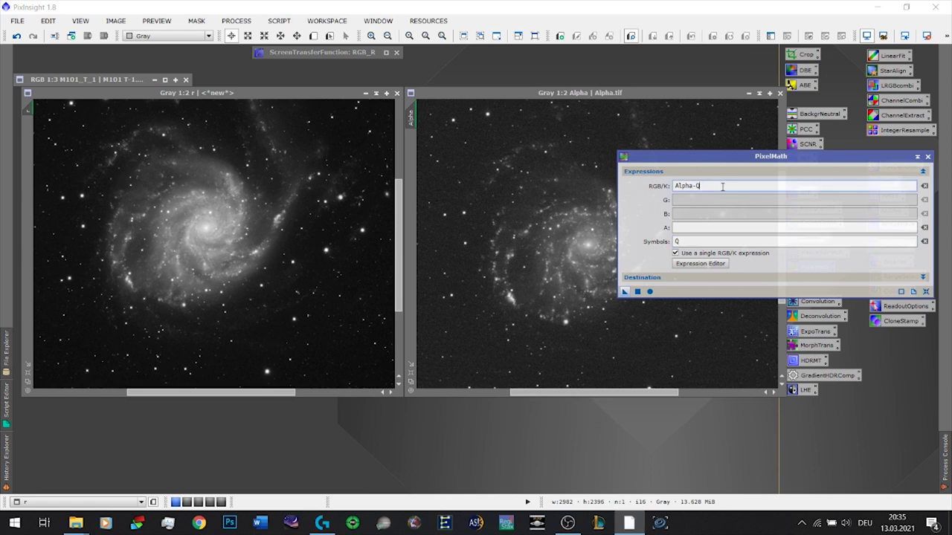
{"action": "type", "text": "*(r-med(r))"}
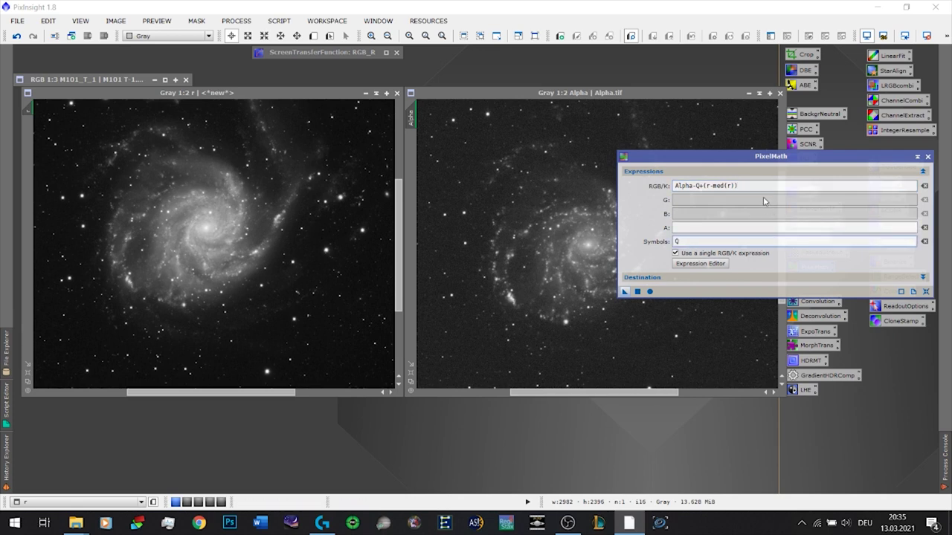
{"action": "left_click_drag", "start_coordinate": [741, 159], "coordinate": [762, 356]}
Step: Define Preview01 around the galaxy in the Alpha image and arrange it beside PixelMath
{"action": "left_click", "coordinate": [649, 250]}
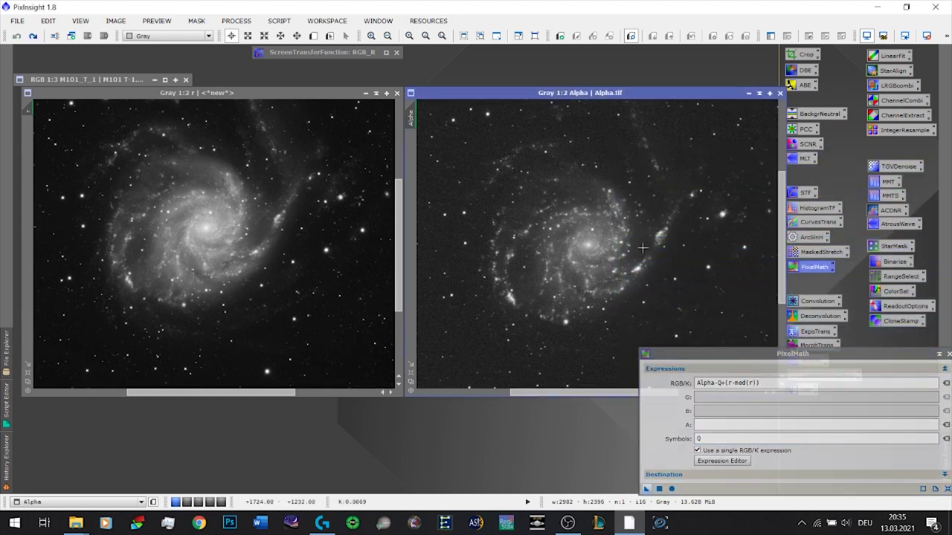
{"action": "scroll", "coordinate": [641, 251], "scroll_direction": "down", "scroll_amount": 1}
{"action": "key", "text": "alt+n"}
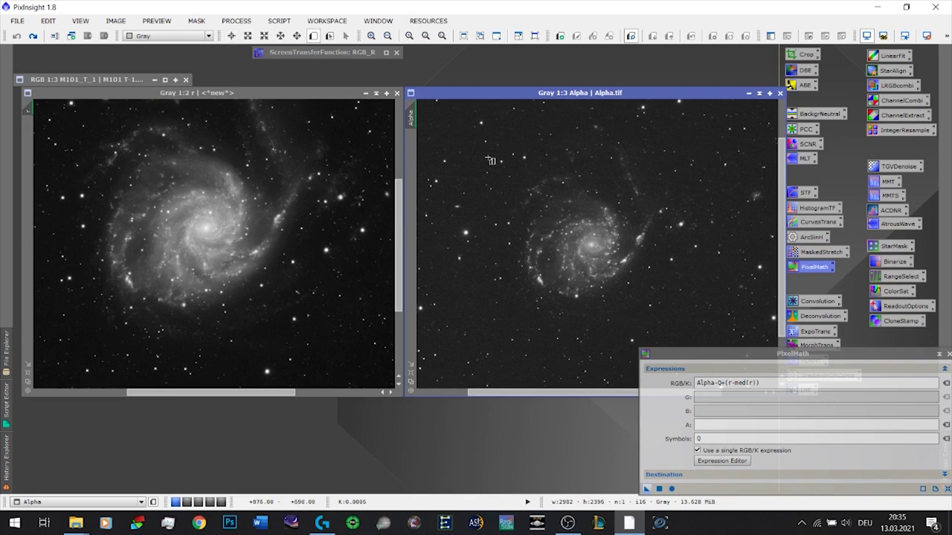
{"action": "left_click_drag", "start_coordinate": [473, 130], "coordinate": [697, 324]}
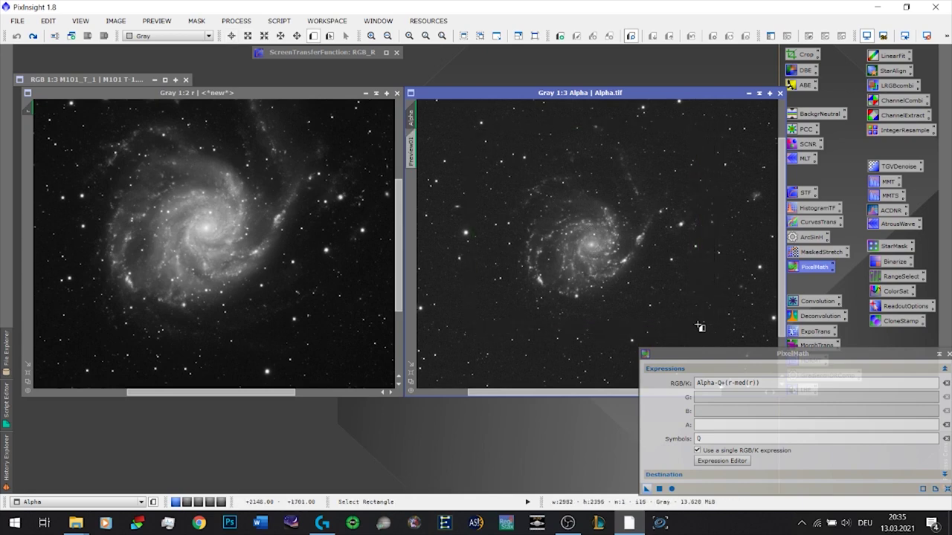
{"action": "left_click", "coordinate": [409, 152]}
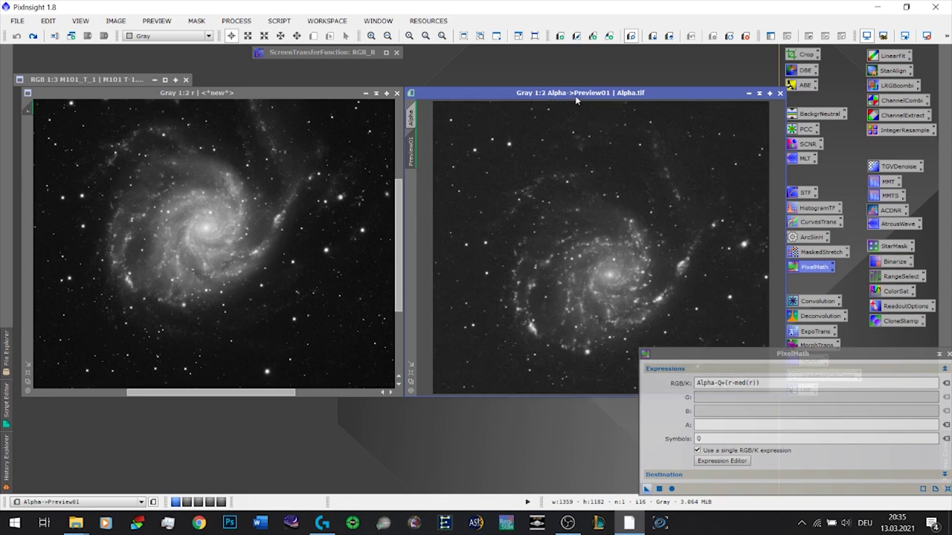
{"action": "left_click_drag", "start_coordinate": [575, 95], "coordinate": [405, 84]}
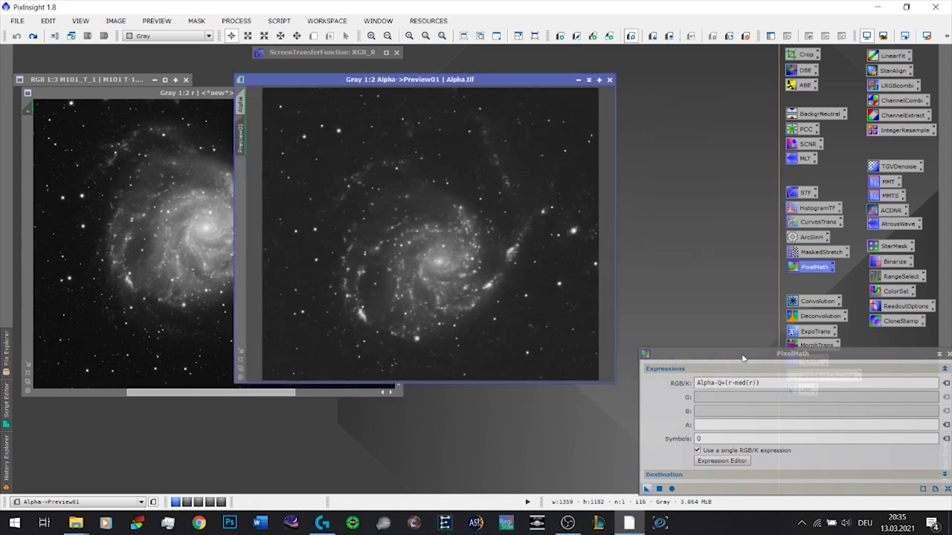
{"action": "left_click_drag", "start_coordinate": [742, 359], "coordinate": [722, 152]}
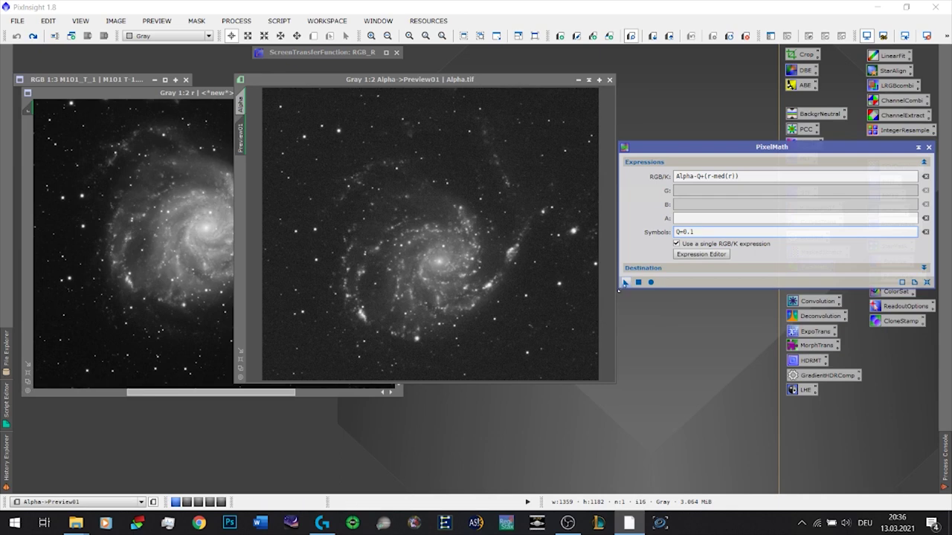
Step: Correct the expression to Alpha-Q*(r-med(r)) and reapply PixelMath to Preview01
{"action": "left_click_drag", "start_coordinate": [625, 282], "coordinate": [469, 291]}
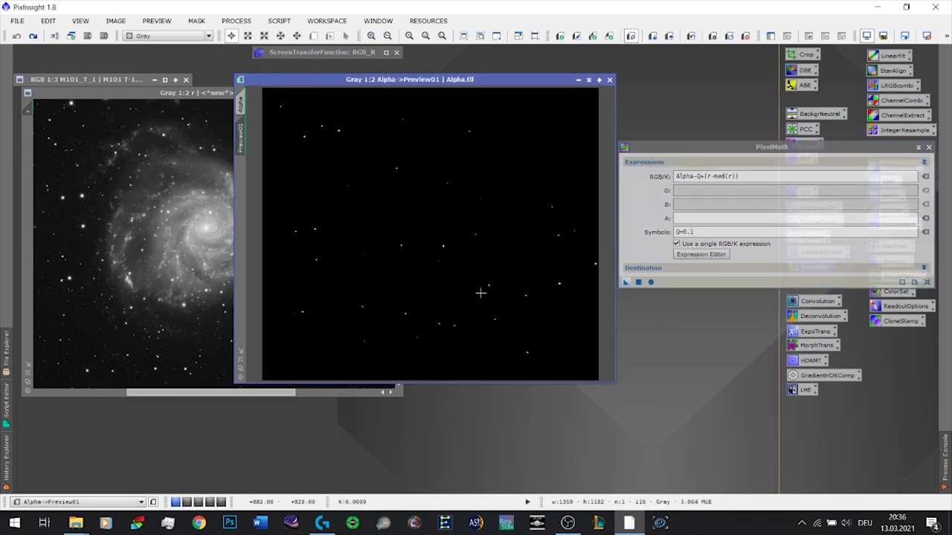
{"action": "right_click", "coordinate": [476, 236]}
{"action": "left_click", "coordinate": [505, 246]}
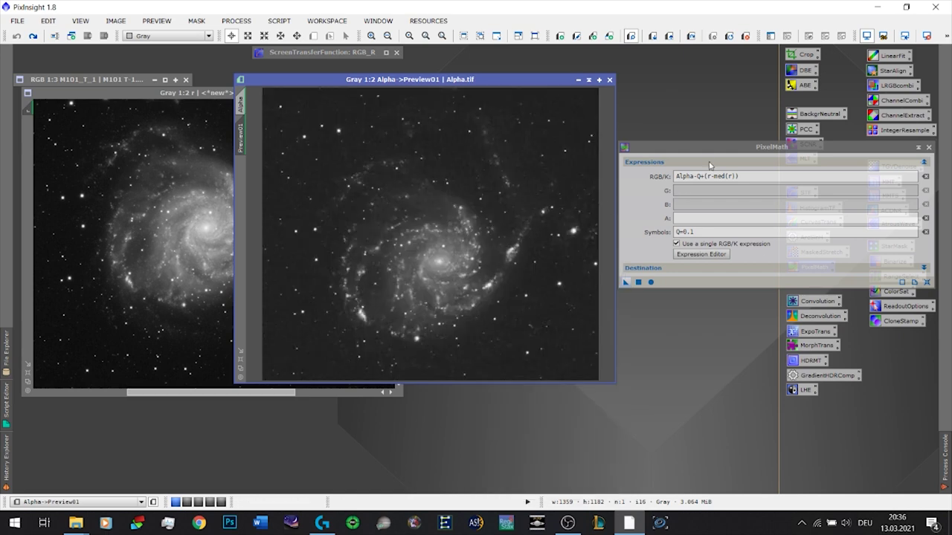
{"action": "left_click", "coordinate": [704, 176]}
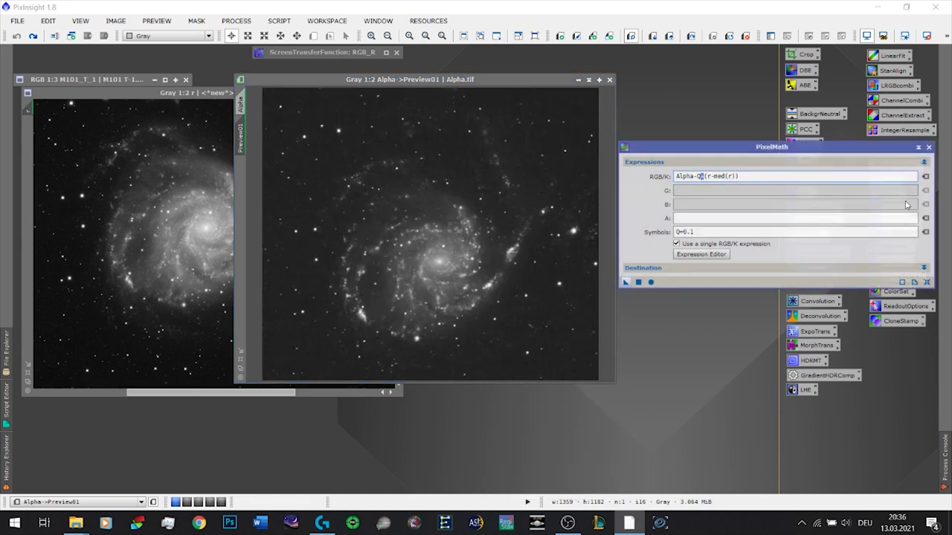
{"action": "left_click", "coordinate": [702, 232]}
{"action": "left_click_drag", "start_coordinate": [627, 282], "coordinate": [529, 268]}
Step: Compare Preview01 before and after subtraction and zoom into the galaxy
{"action": "scroll", "coordinate": [446, 307], "scroll_direction": "up", "scroll_amount": 1}
{"action": "scroll", "coordinate": [446, 249], "scroll_direction": "down", "scroll_amount": 1}
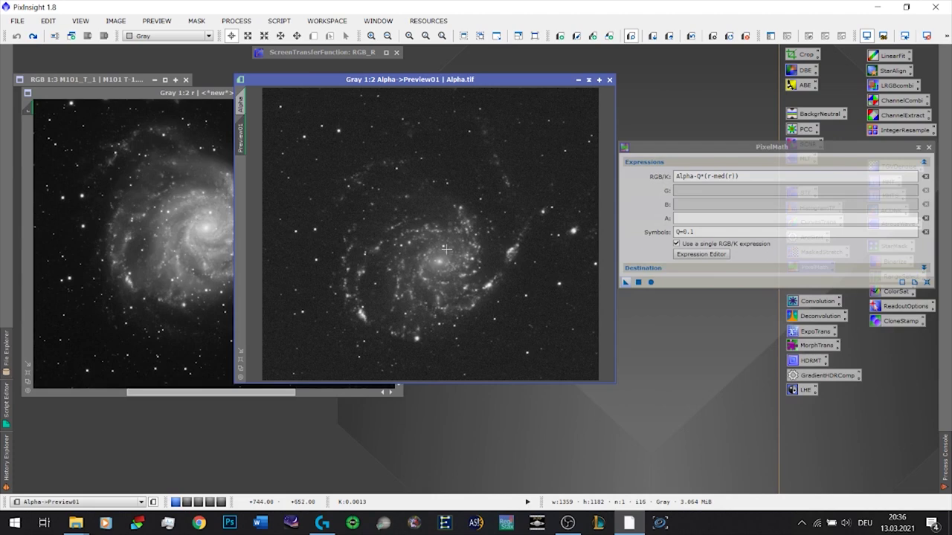
{"action": "key", "text": "ctrl+shift+z"}
{"action": "key", "text": "ctrl+shift+z"}
{"action": "key", "text": "ctrl+shift+z"}
{"action": "key", "text": "ctrl+shift+z"}
{"action": "key", "text": "ctrl+shift+z"}
{"action": "key", "text": "ctrl+shift+z"}
{"action": "key", "text": "ctrl+shift+z"}
{"action": "key", "text": "ctrl+shift+z"}
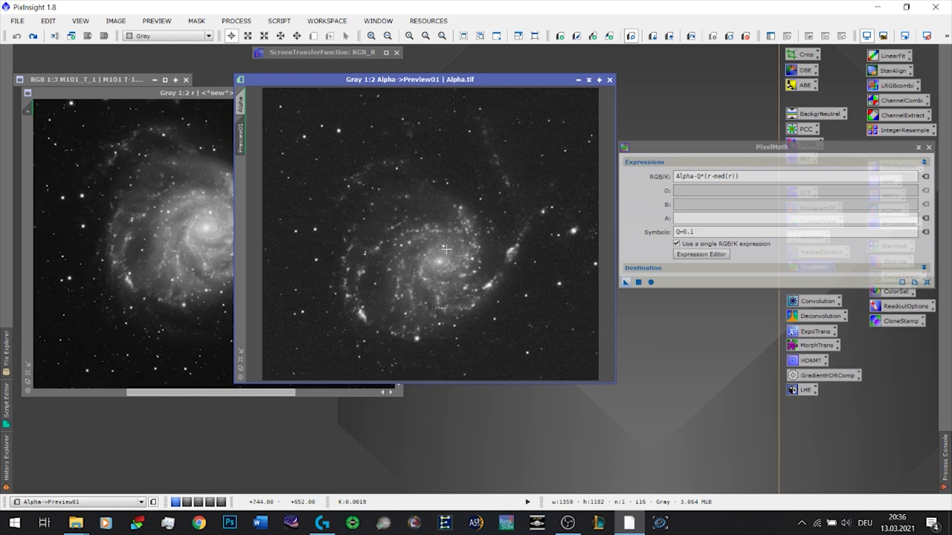
{"action": "key", "text": "ctrl+shift+z"}
{"action": "key", "text": "ctrl+shift+z"}
{"action": "key", "text": "ctrl+shift+z"}
{"action": "key", "text": "ctrl+shift+z"}
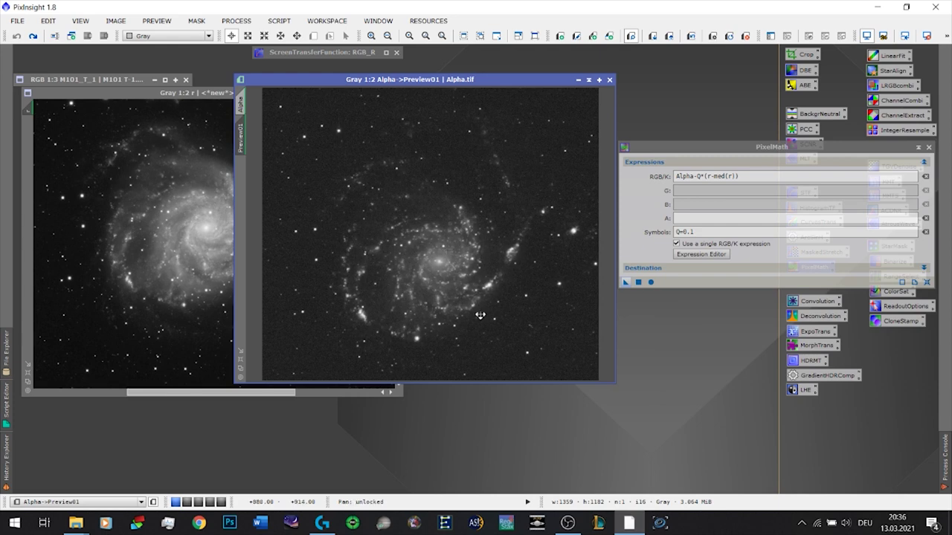
{"action": "scroll", "coordinate": [478, 279], "scroll_direction": "up", "scroll_amount": 1}
{"action": "left_click_drag", "start_coordinate": [456, 295], "coordinate": [476, 205]}
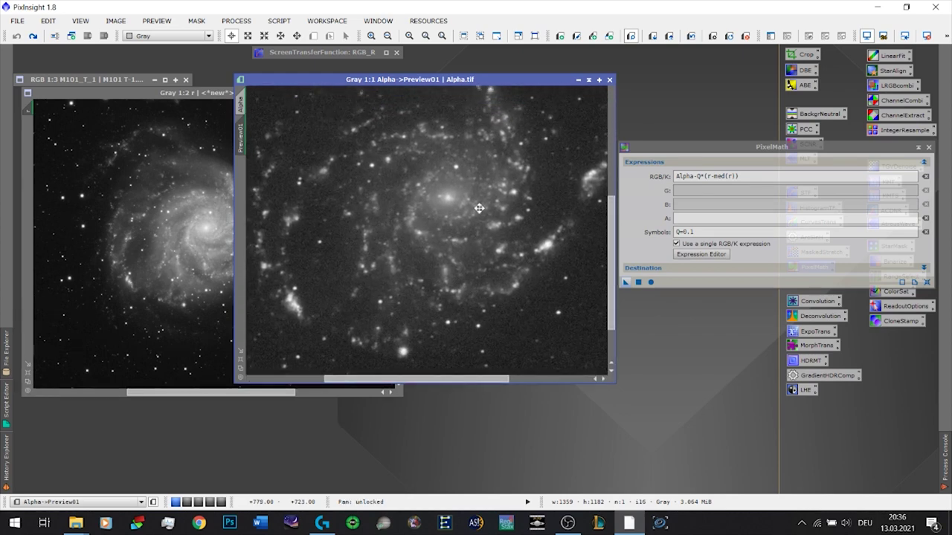
Step: Apply the expression to Preview01 with Q at 0.2, then 0.3
{"action": "left_click", "coordinate": [702, 232]}
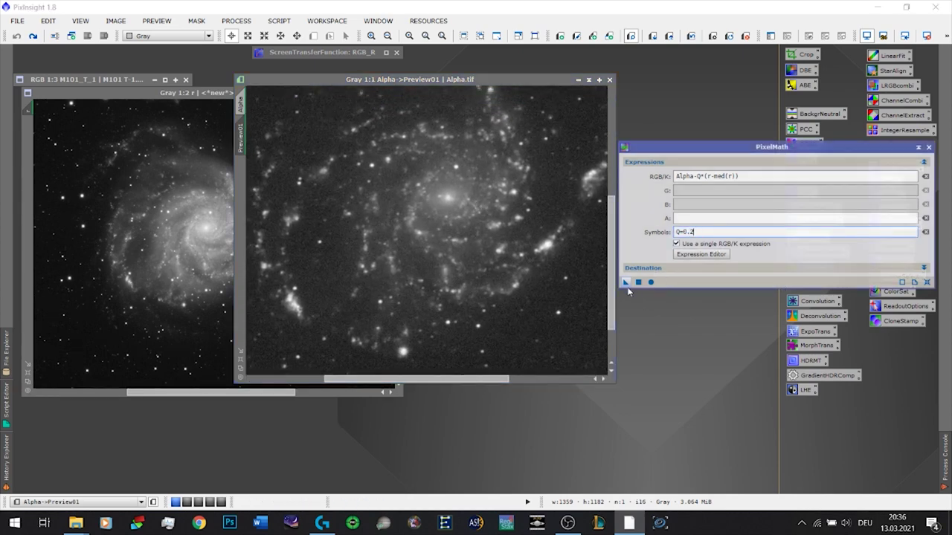
{"action": "left_click_drag", "start_coordinate": [626, 283], "coordinate": [486, 262]}
{"action": "left_click", "coordinate": [701, 232]}
{"action": "key", "text": "BackSpace"}
{"action": "type", "text": "3"}
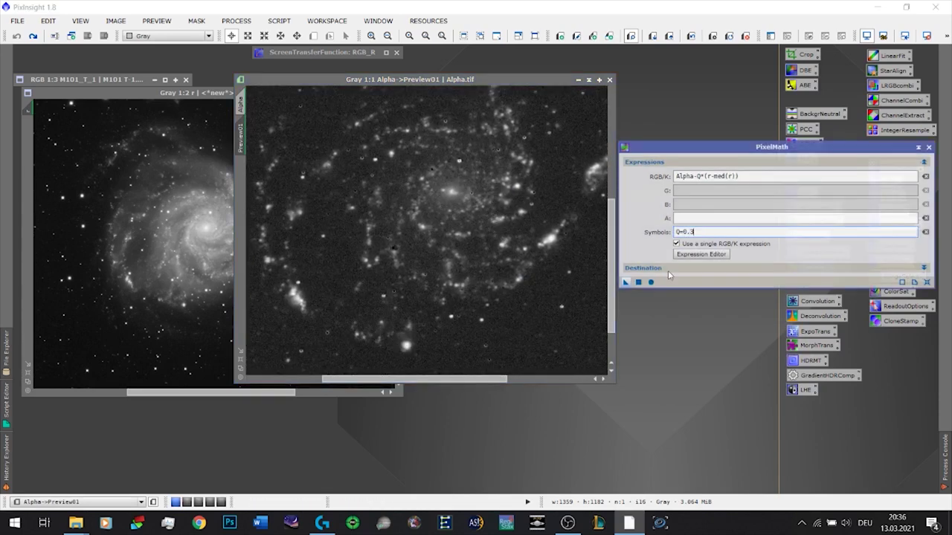
{"action": "left_click_drag", "start_coordinate": [627, 283], "coordinate": [480, 255]}
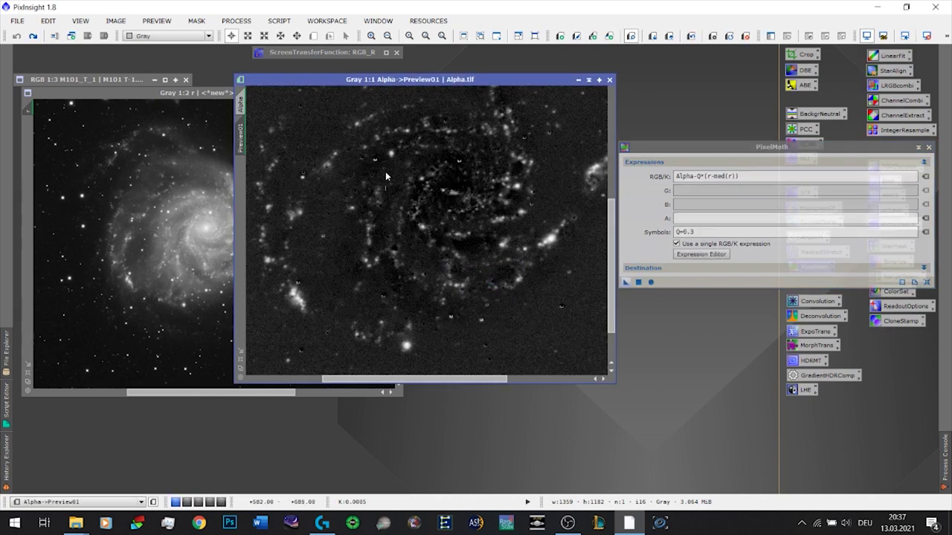
Step: Reapply the subtraction to Preview01 with Q=0.25
{"action": "left_click_drag", "start_coordinate": [465, 197], "coordinate": [460, 204]}
{"action": "scroll", "coordinate": [460, 204], "scroll_direction": "down", "scroll_amount": 1}
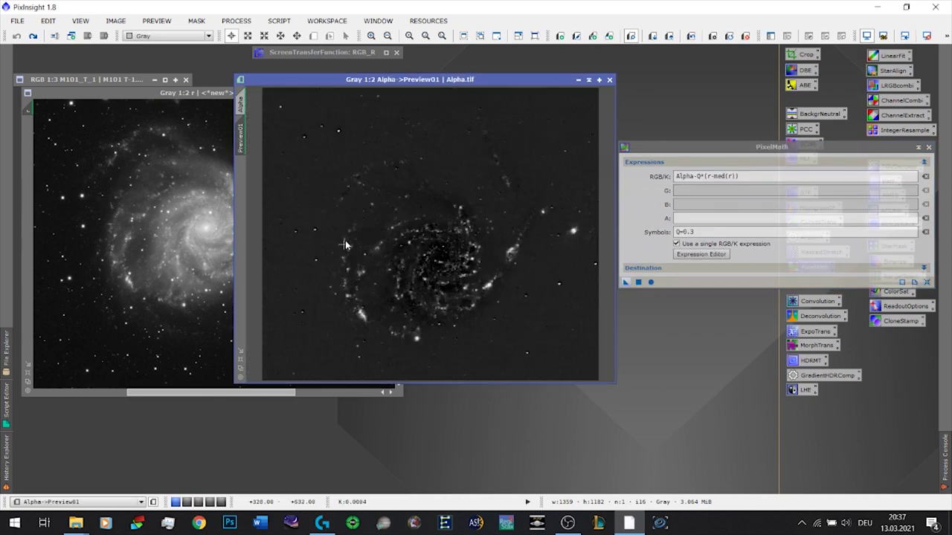
{"action": "scroll", "coordinate": [467, 288], "scroll_direction": "up", "scroll_amount": 3}
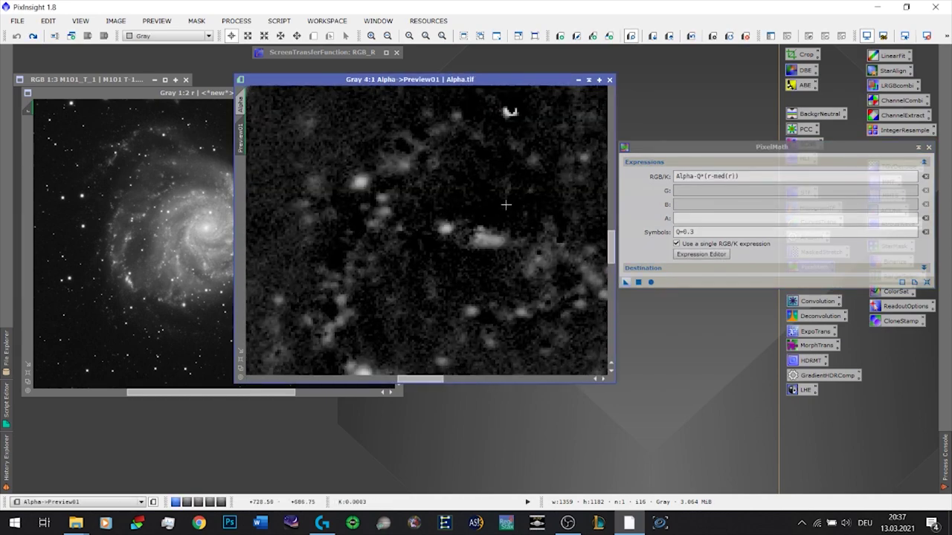
{"action": "scroll", "coordinate": [506, 225], "scroll_direction": "down", "scroll_amount": 2}
{"action": "scroll", "coordinate": [505, 225], "scroll_direction": "down", "scroll_amount": 1}
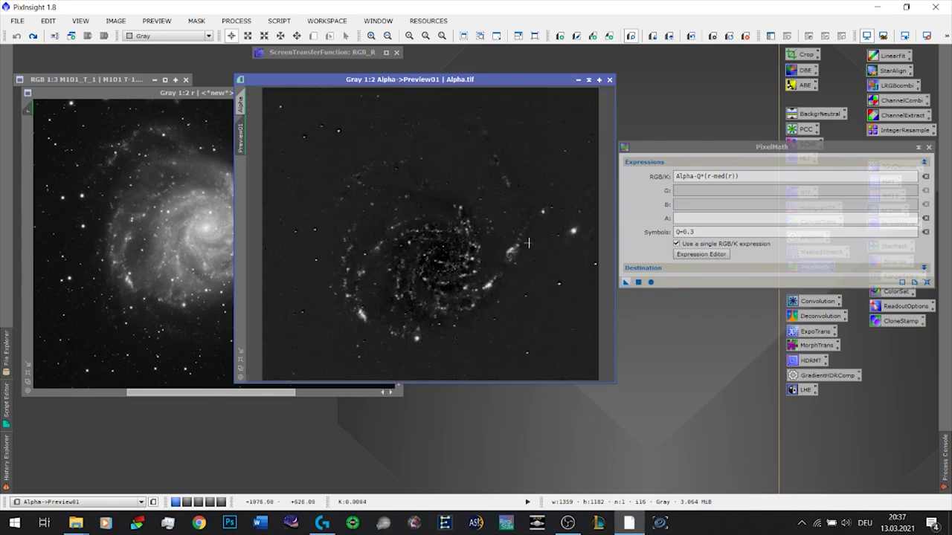
{"action": "left_click", "coordinate": [692, 232]}
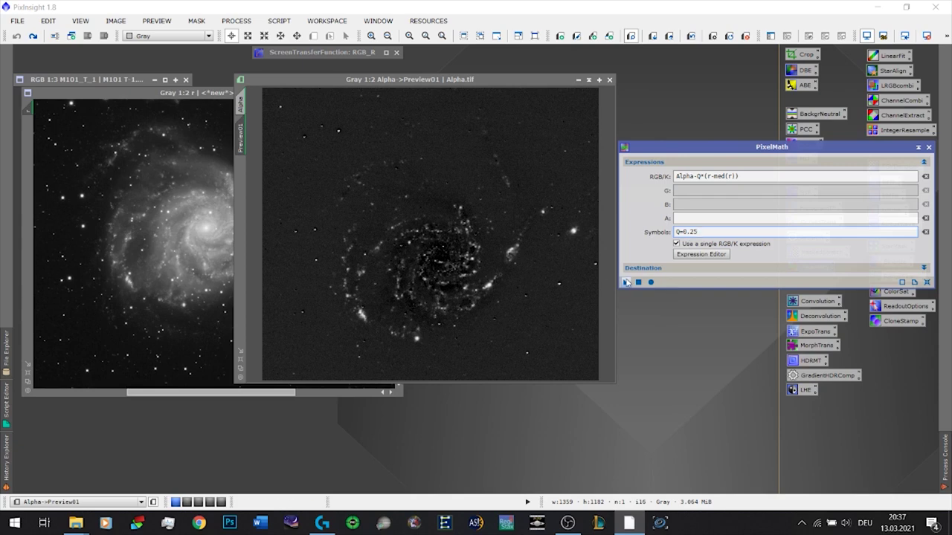
{"action": "left_click_drag", "start_coordinate": [626, 283], "coordinate": [410, 278]}
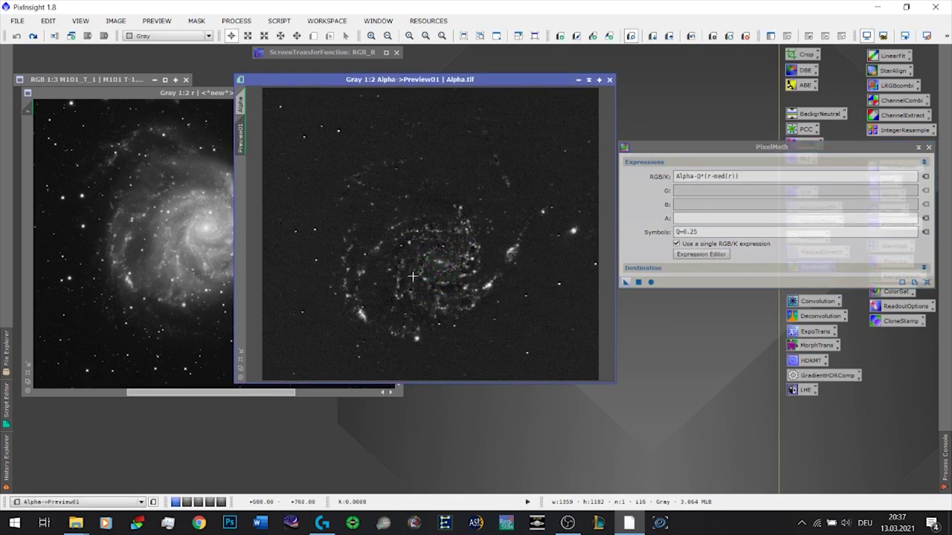
Step: Try Q=0.22 on Preview01, then settle on Q=0.21
{"action": "left_click_drag", "start_coordinate": [693, 232], "coordinate": [701, 231]}
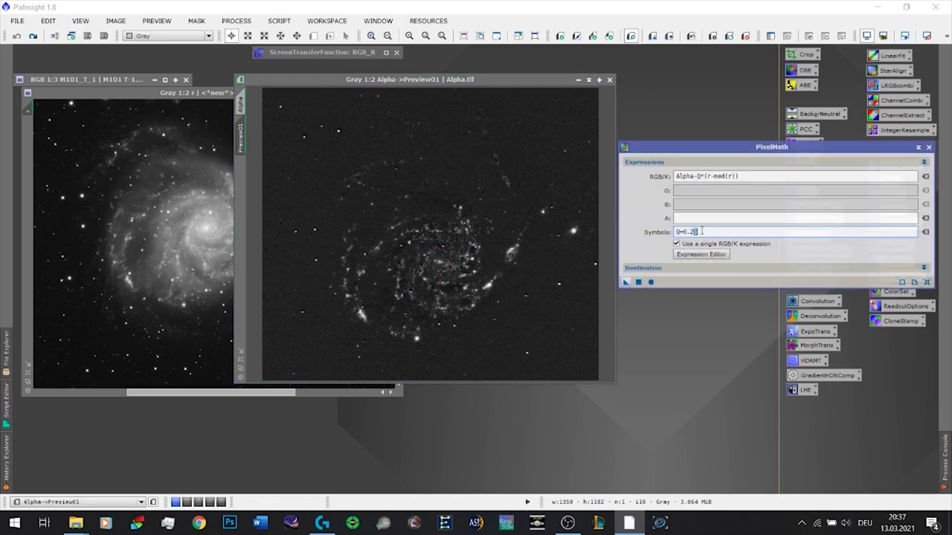
{"action": "type", "text": "2"}
{"action": "left_click_drag", "start_coordinate": [625, 282], "coordinate": [517, 273]}
{"action": "scroll", "coordinate": [479, 217], "scroll_direction": "up", "scroll_amount": 1}
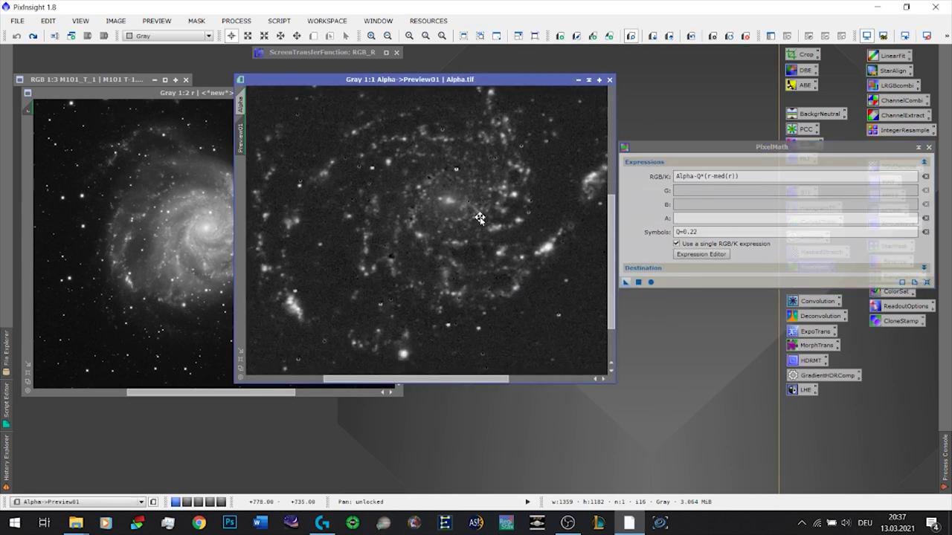
{"action": "left_click_drag", "start_coordinate": [696, 231], "coordinate": [701, 231]}
{"action": "type", "text": "1"}
{"action": "left_click_drag", "start_coordinate": [625, 283], "coordinate": [444, 286]}
Step: Compare the Q=0.21 result against the original preview by toggling undo and redo
{"action": "key", "text": "ctrl+z"}
{"action": "key", "text": "ctrl+y"}
{"action": "key", "text": "ctrl+z"}
{"action": "key", "text": "ctrl+y"}
{"action": "key", "text": "ctrl+z"}
{"action": "key", "text": "ctrl+y"}
{"action": "key", "text": "ctrl+z"}
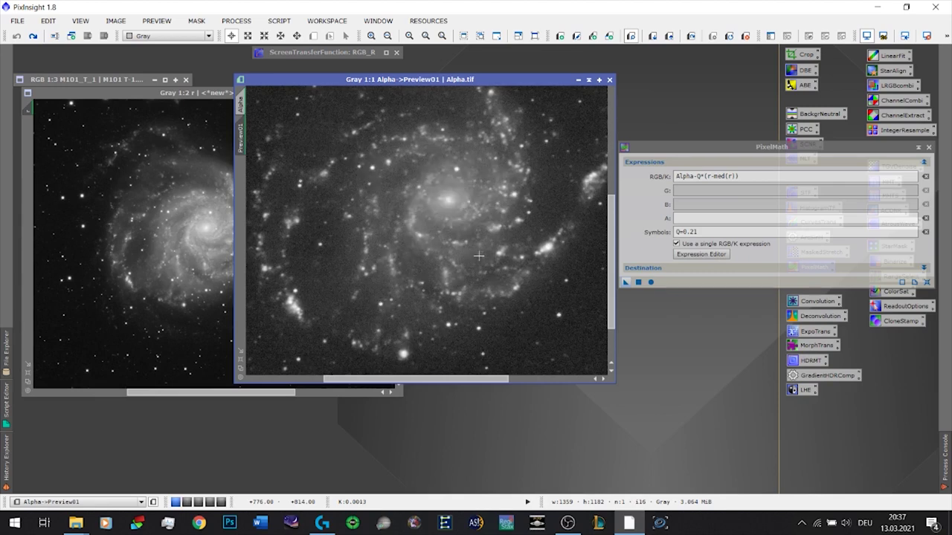
{"action": "key", "text": "ctrl+y"}
{"action": "key", "text": "ctrl+z"}
{"action": "key", "text": "ctrl+y"}
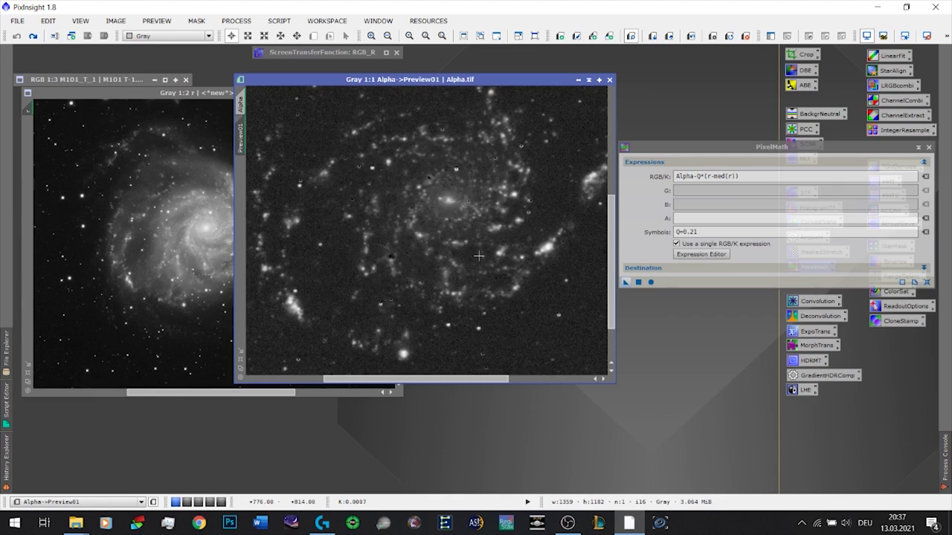
{"action": "scroll", "coordinate": [478, 256], "scroll_direction": "down", "scroll_amount": 1}
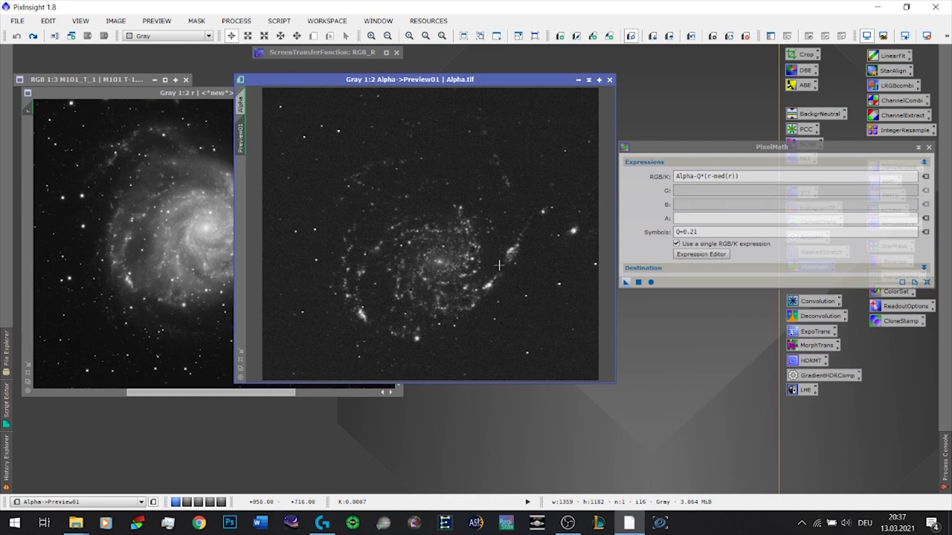
{"action": "key", "text": "ctrl+z"}
{"action": "key", "text": "ctrl+y"}
Step: Apply the Q=0.21 subtraction to the full Alpha image and inspect the galaxy
{"action": "left_click", "coordinate": [240, 105]}
{"action": "left_click_drag", "start_coordinate": [625, 281], "coordinate": [431, 258]}
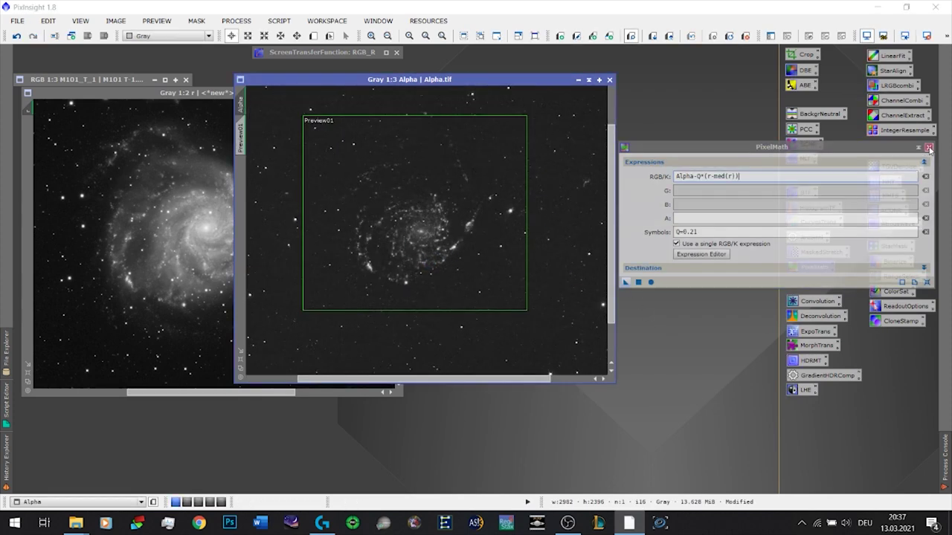
{"action": "left_click", "coordinate": [927, 148]}
{"action": "left_click_drag", "start_coordinate": [476, 79], "coordinate": [577, 92]}
{"action": "scroll", "coordinate": [527, 228], "scroll_direction": "down", "scroll_amount": 1}
{"action": "scroll", "coordinate": [526, 228], "scroll_direction": "up", "scroll_amount": 4}
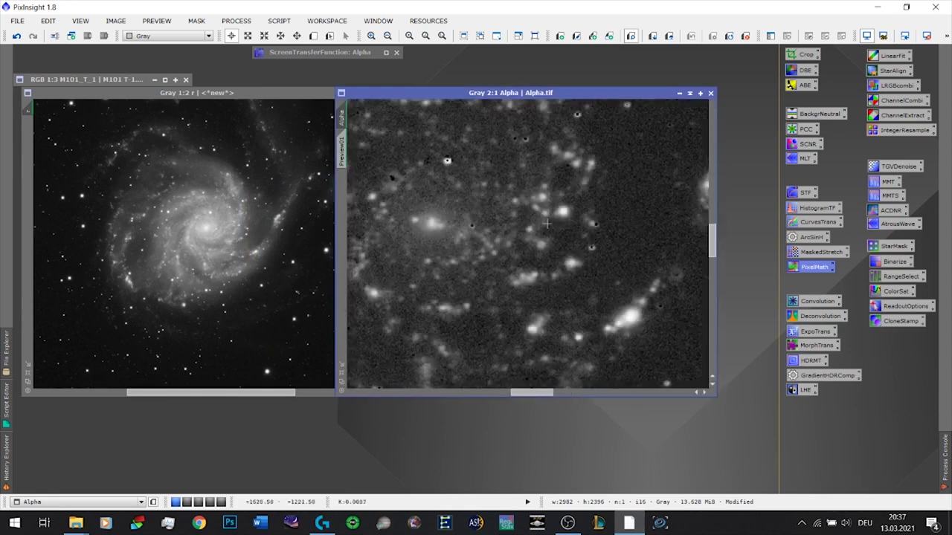
{"action": "left_click_drag", "start_coordinate": [573, 231], "coordinate": [549, 232]}
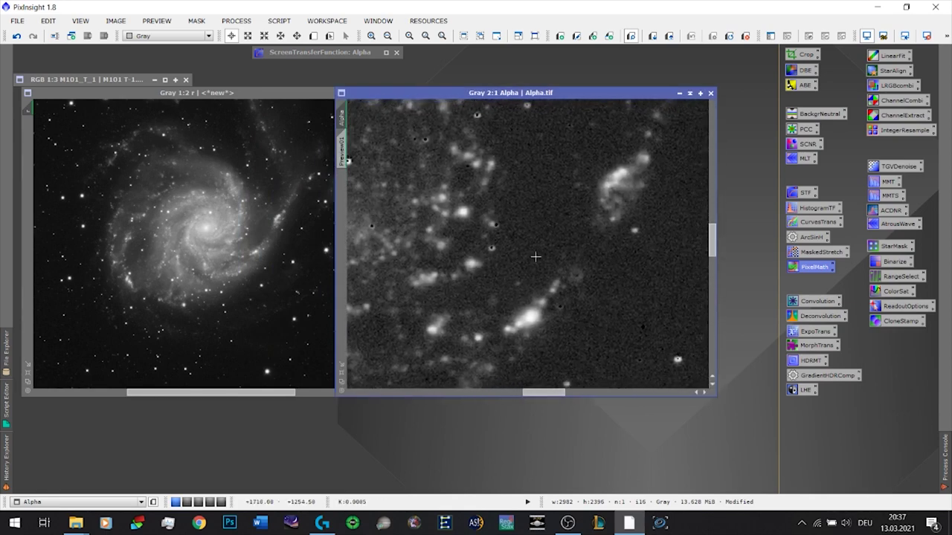
{"action": "scroll", "coordinate": [579, 238], "scroll_direction": "down", "scroll_amount": 1}
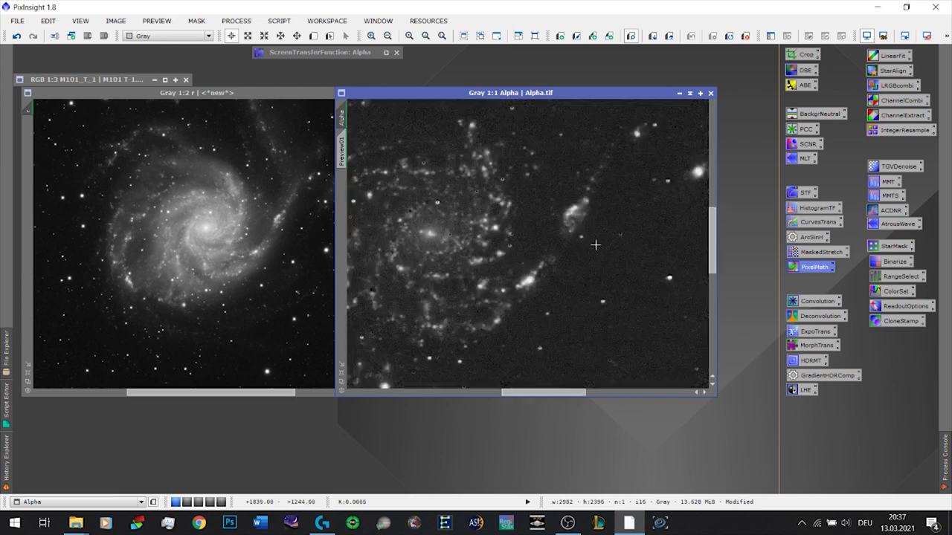
Step: Draw Preview02 around the bright region right of the core and fit it to the window
{"action": "key", "text": "alt+n"}
{"action": "scroll", "coordinate": [584, 246], "scroll_direction": "down", "scroll_amount": 1}
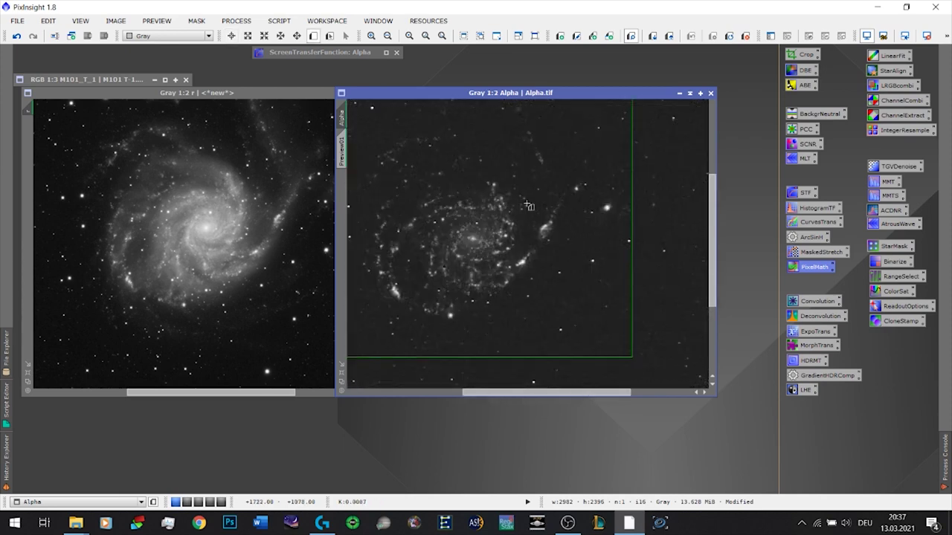
{"action": "left_click_drag", "start_coordinate": [519, 194], "coordinate": [597, 261]}
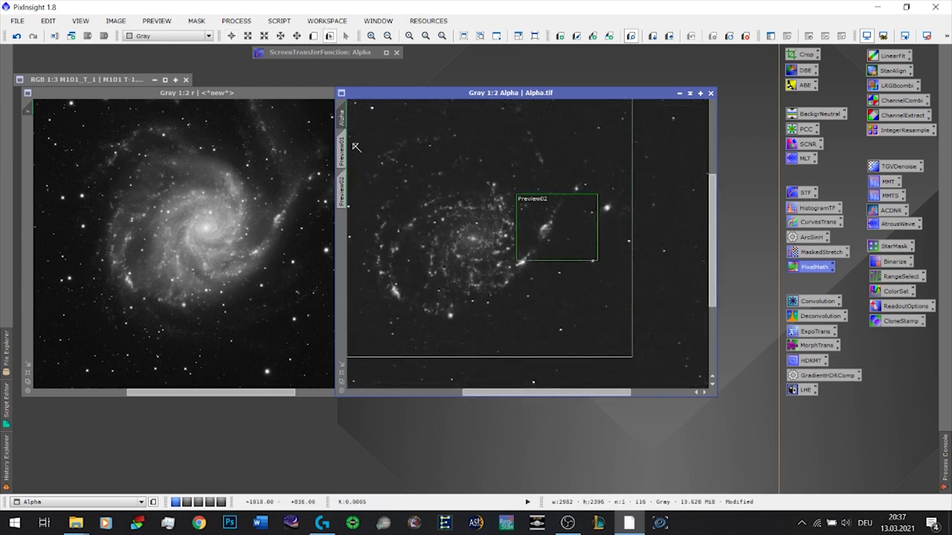
{"action": "left_click", "coordinate": [341, 191]}
{"action": "key", "text": "alt+r"}
{"action": "key", "text": "ctrl+shift+z"}
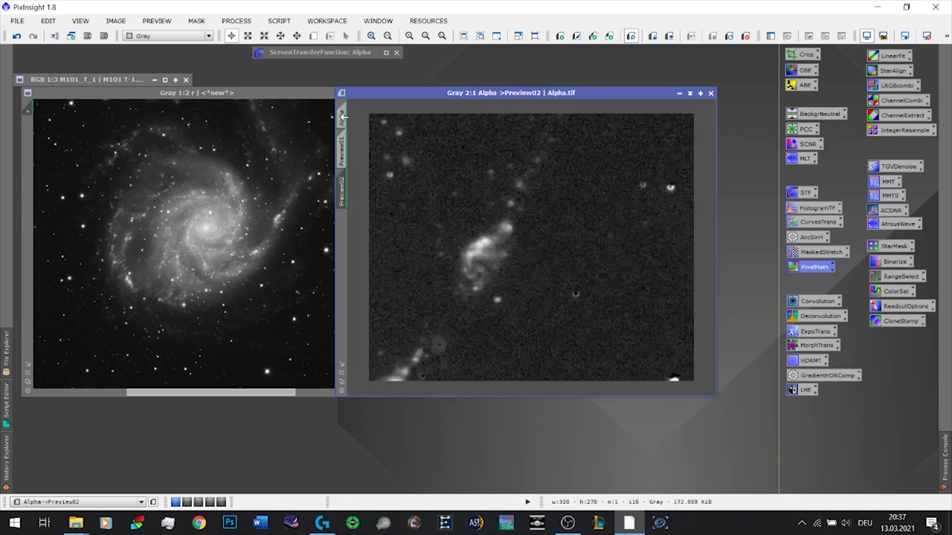
Step: Create an Alpha_clone copy of the full continuum-subtracted Alpha image
{"action": "left_click", "coordinate": [342, 117]}
{"action": "scroll", "coordinate": [483, 229], "scroll_direction": "down", "scroll_amount": 3}
{"action": "scroll", "coordinate": [483, 229], "scroll_direction": "up", "scroll_amount": 1}
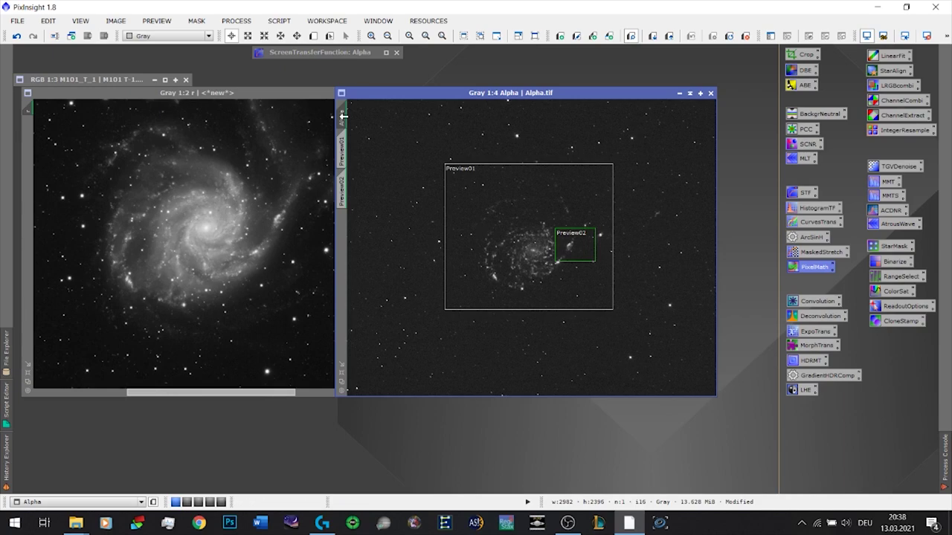
{"action": "left_click_drag", "start_coordinate": [345, 117], "coordinate": [278, 137]}
Step: Stretch Alpha_clone so the emission knots stand out, then minimize it
{"action": "double_click", "coordinate": [818, 207]}
{"action": "left_click", "coordinate": [867, 36]}
{"action": "left_click", "coordinate": [836, 124]}
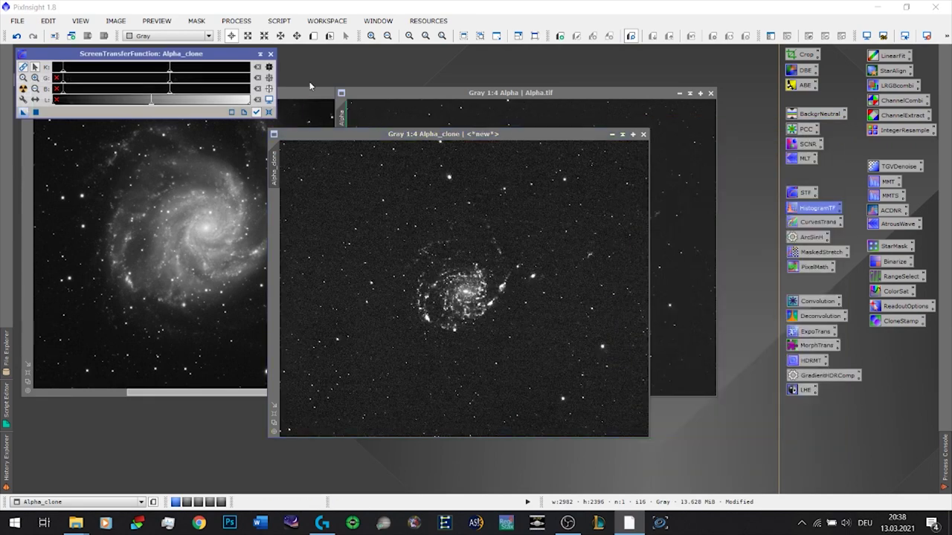
{"action": "left_click_drag", "start_coordinate": [624, 133], "coordinate": [798, 128]}
{"action": "left_click", "coordinate": [798, 129]}
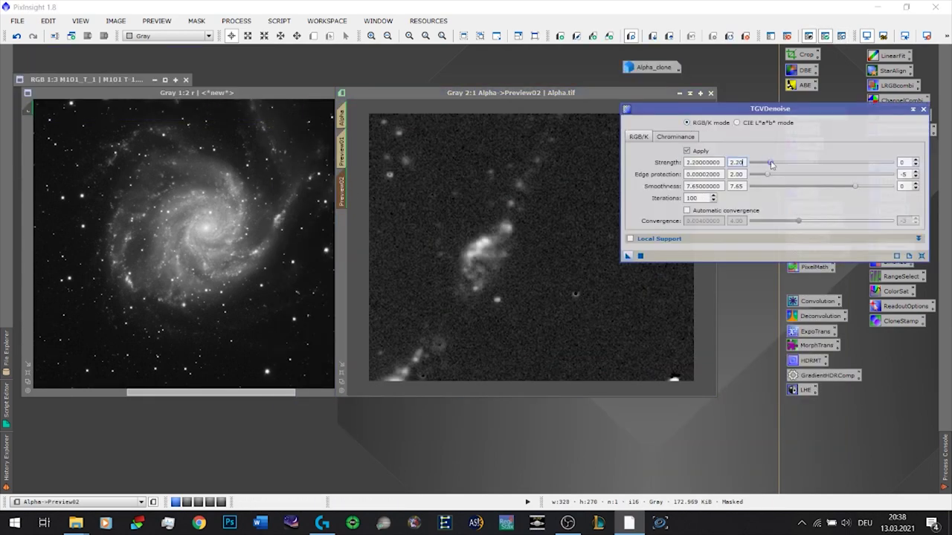
Step: Run TGVDenoise at strength 2.45 and 250 iterations on the full Alpha image
{"action": "left_click_drag", "start_coordinate": [628, 239], "coordinate": [601, 272]}
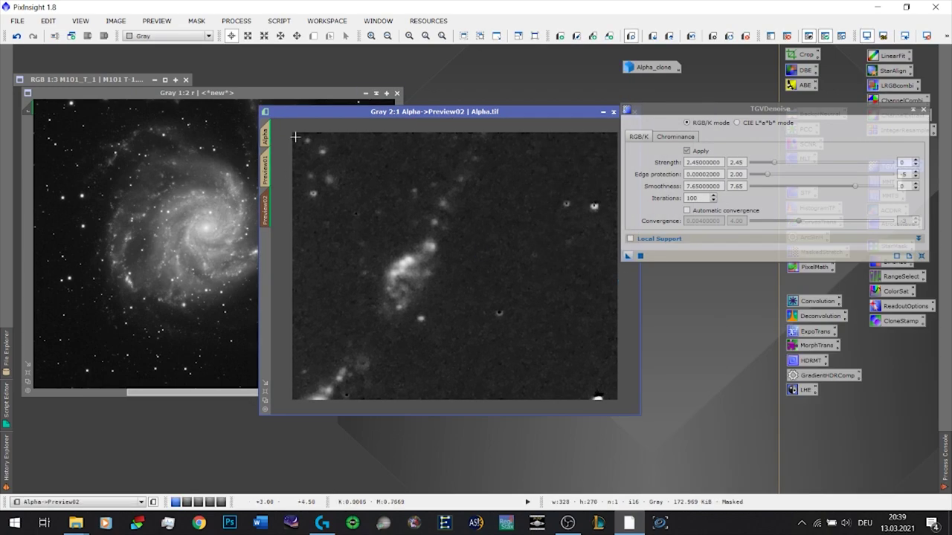
{"action": "left_click", "coordinate": [264, 141]}
{"action": "left_click", "coordinate": [641, 256]}
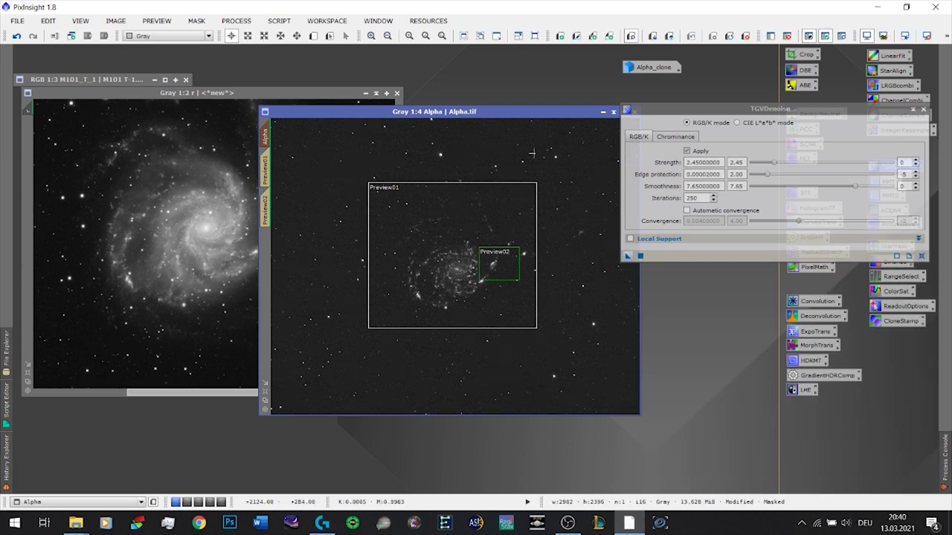
Step: Close TGVDenoise and discard the Alpha_clone image
{"action": "left_click", "coordinate": [924, 110]}
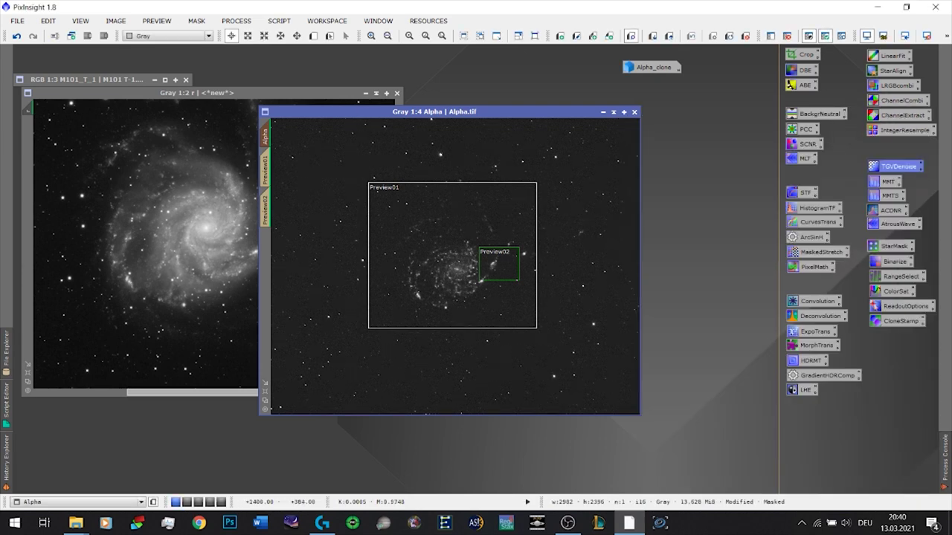
{"action": "right_click", "coordinate": [653, 67]}
{"action": "left_click", "coordinate": [658, 135]}
{"action": "left_click", "coordinate": [457, 285]}
Step: Zoom in and out on the denoised Alpha image to inspect the galaxy
{"action": "left_click_drag", "start_coordinate": [443, 114], "coordinate": [574, 89]}
{"action": "scroll", "coordinate": [640, 308], "scroll_direction": "up", "scroll_amount": 3}
{"action": "left_click_drag", "start_coordinate": [639, 308], "coordinate": [646, 274]}
{"action": "scroll", "coordinate": [575, 278], "scroll_direction": "down", "scroll_amount": 1}
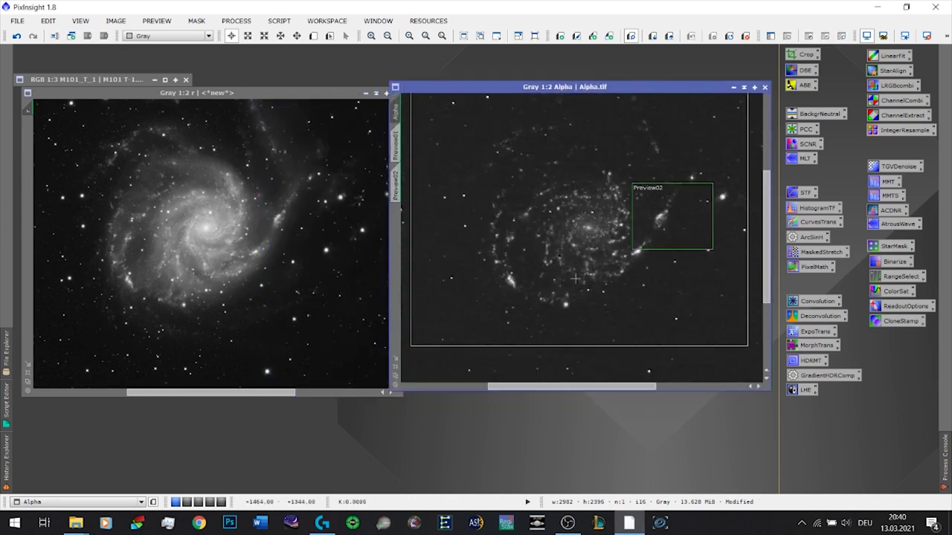
{"action": "scroll", "coordinate": [530, 266], "scroll_direction": "up", "scroll_amount": 1}
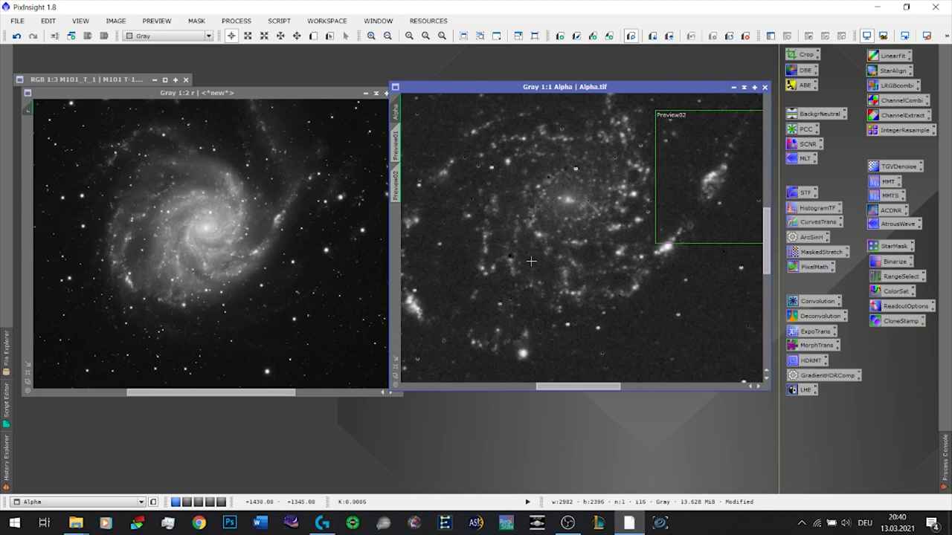
{"action": "scroll", "coordinate": [531, 261], "scroll_direction": "up", "scroll_amount": 1}
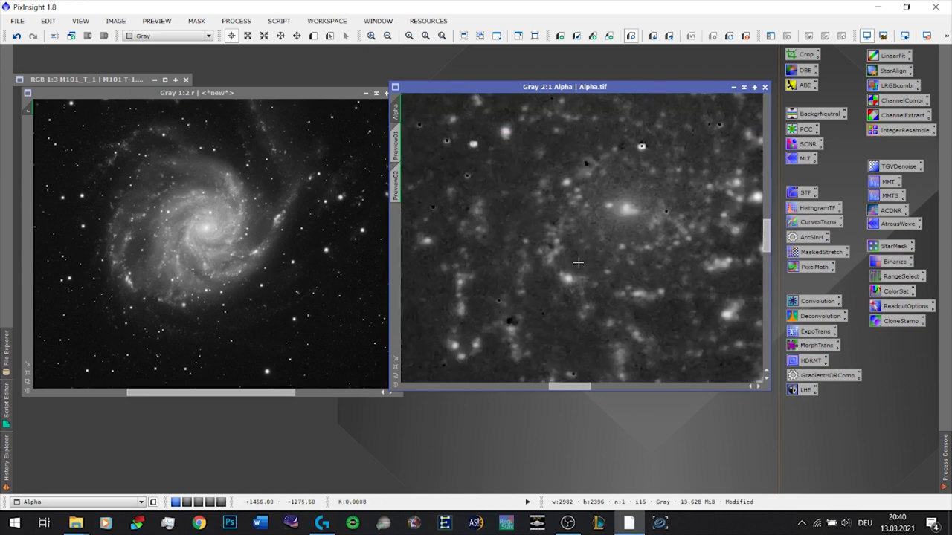
{"action": "scroll", "coordinate": [577, 263], "scroll_direction": "down", "scroll_amount": 2}
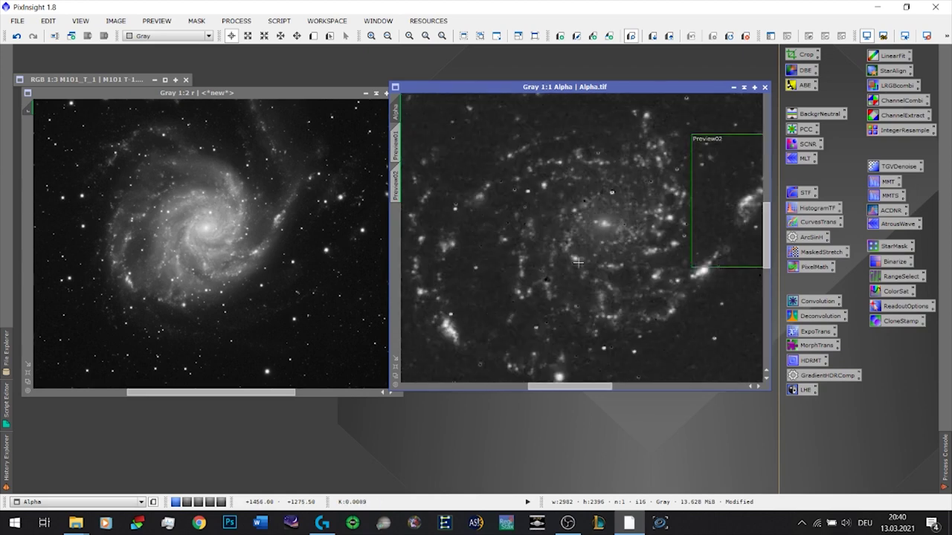
Step: Shade the Alpha window and move r aside to reveal the RGB image
{"action": "left_click", "coordinate": [733, 88]}
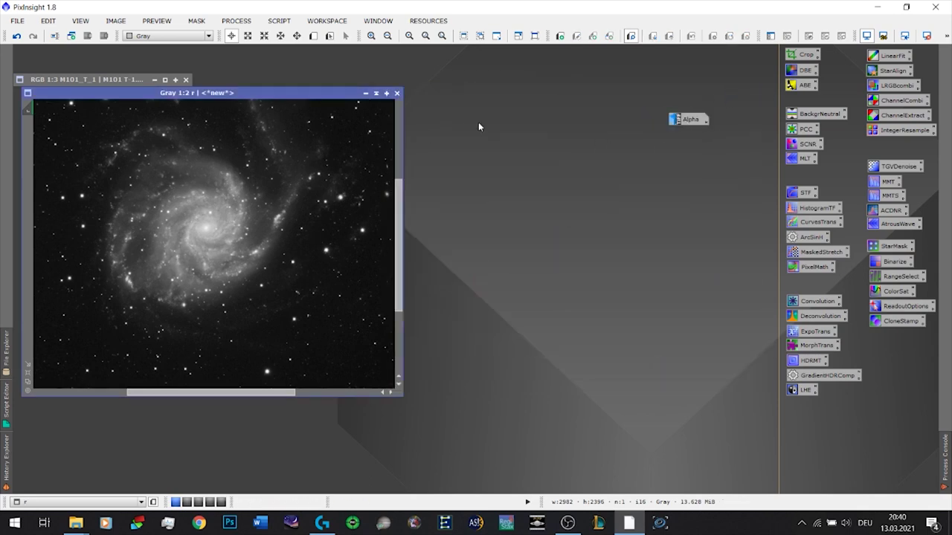
{"action": "double_click", "coordinate": [691, 119]}
{"action": "left_click", "coordinate": [743, 90]}
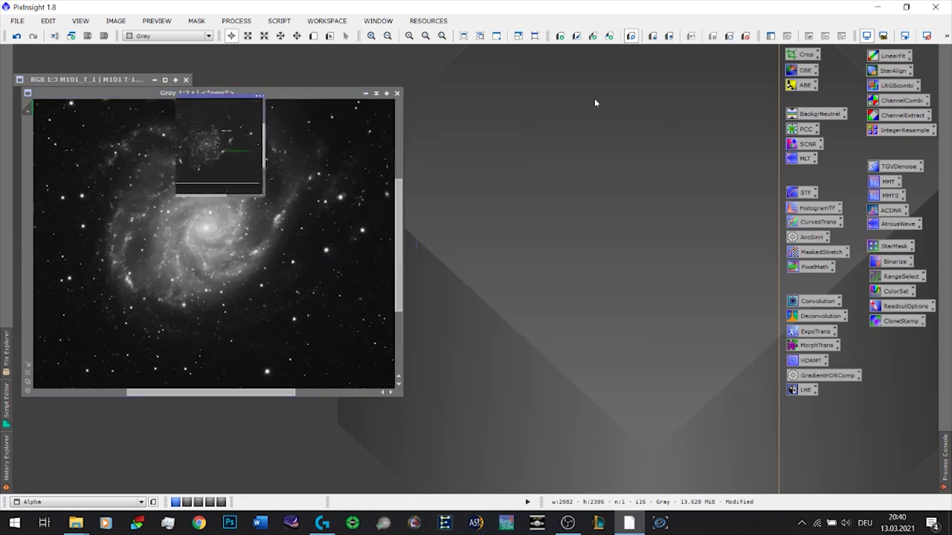
{"action": "left_click_drag", "start_coordinate": [192, 97], "coordinate": [479, 84]}
Step: Close the old r image and arrange the RGB and Alpha windows in the workspace
{"action": "left_click_drag", "start_coordinate": [236, 94], "coordinate": [287, 122]}
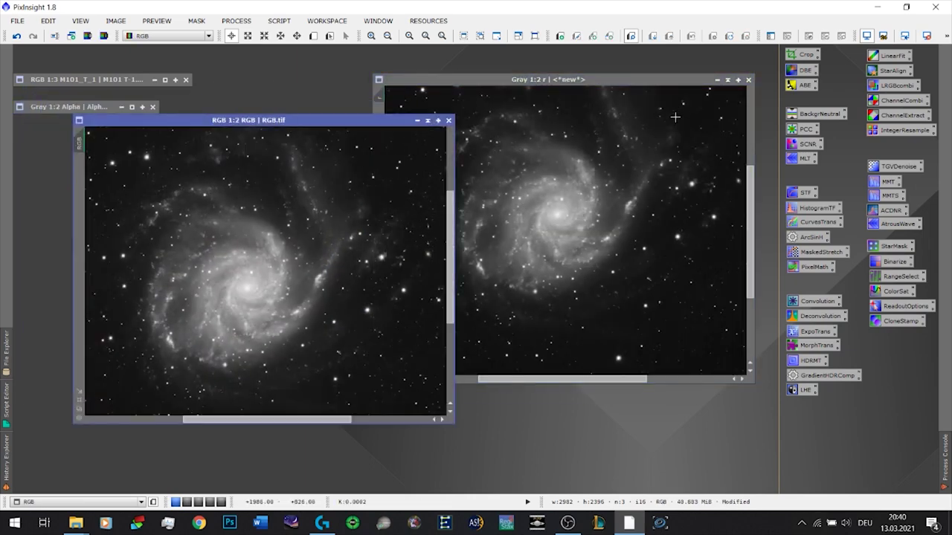
{"action": "left_click", "coordinate": [748, 80]}
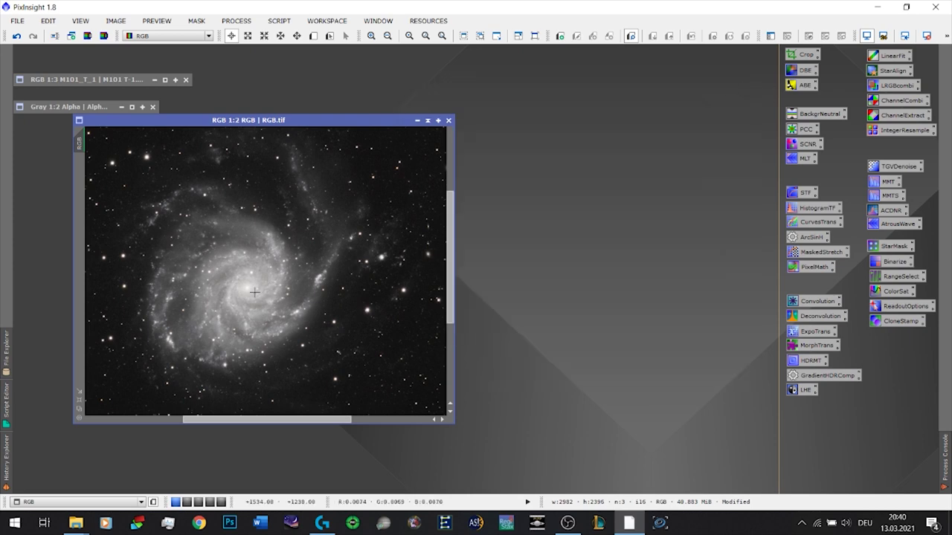
{"action": "left_click_drag", "start_coordinate": [290, 119], "coordinate": [223, 117]}
{"action": "scroll", "coordinate": [359, 234], "scroll_direction": "down", "scroll_amount": 1}
{"action": "double_click", "coordinate": [74, 107]}
{"action": "left_click", "coordinate": [319, 98]}
{"action": "left_click_drag", "start_coordinate": [645, 88], "coordinate": [606, 70]}
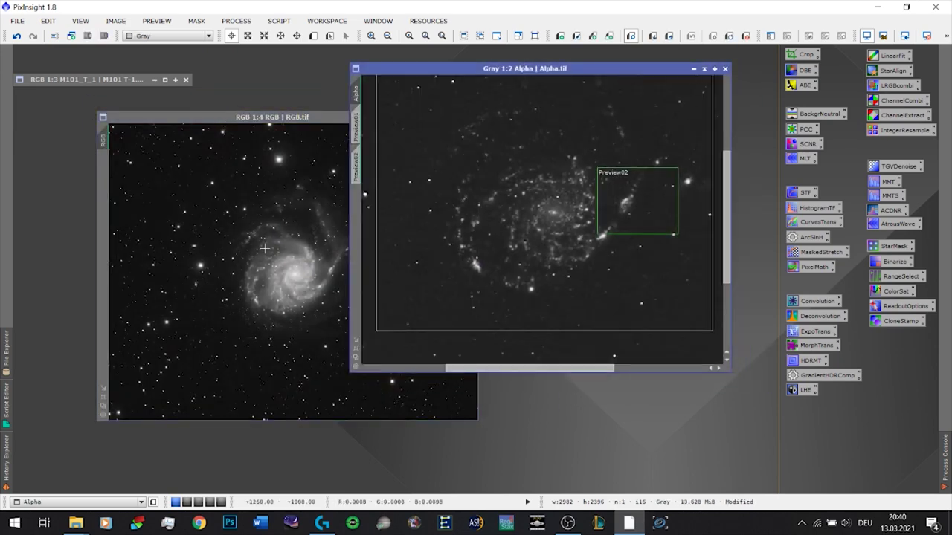
{"action": "left_click", "coordinate": [248, 246]}
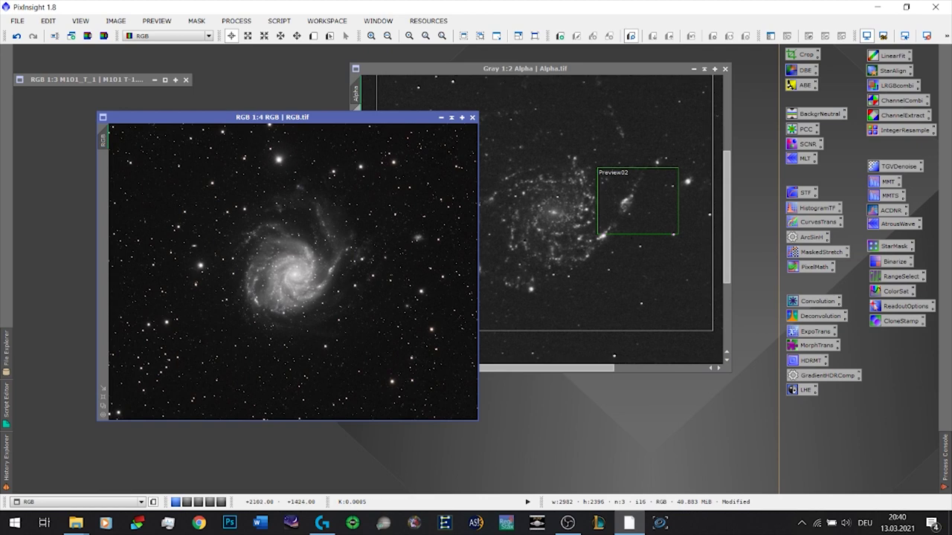
{"action": "left_click_drag", "start_coordinate": [732, 374], "coordinate": [610, 242]}
{"action": "left_click_drag", "start_coordinate": [473, 135], "coordinate": [506, 142]}
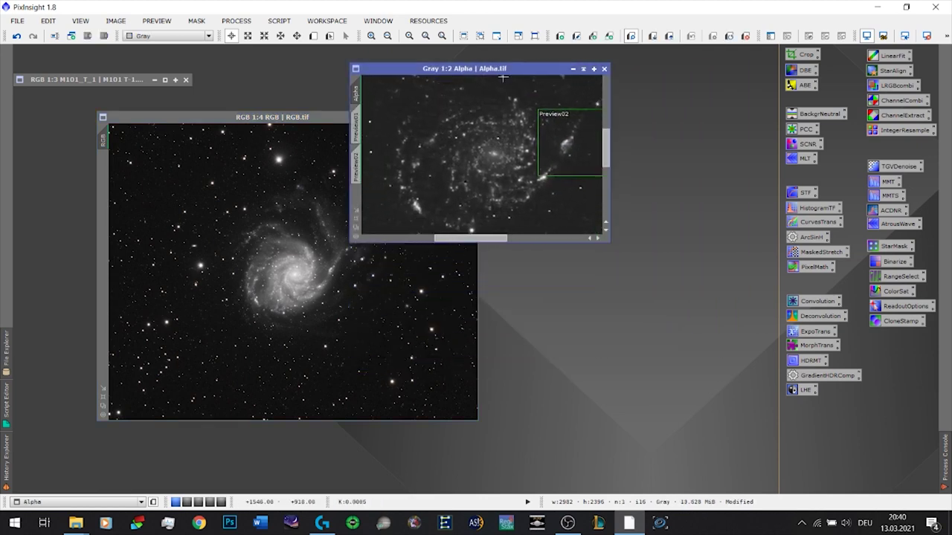
{"action": "left_click_drag", "start_coordinate": [503, 74], "coordinate": [538, 60]}
{"action": "left_click_drag", "start_coordinate": [294, 118], "coordinate": [271, 122]}
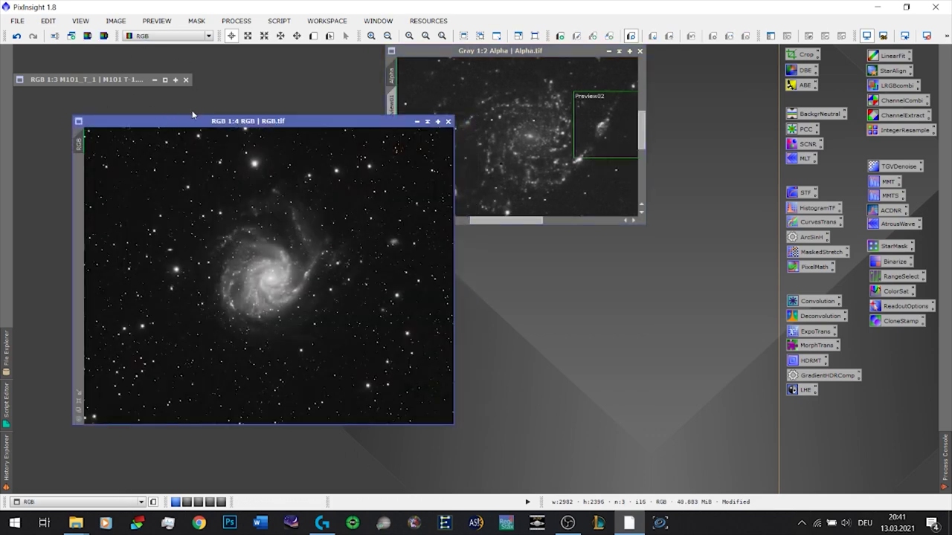
Step: Extract RGB's CIE L* lightness as RGB_L, auto-stretch and darken its display, then iconize it
{"action": "left_click", "coordinate": [88, 36]}
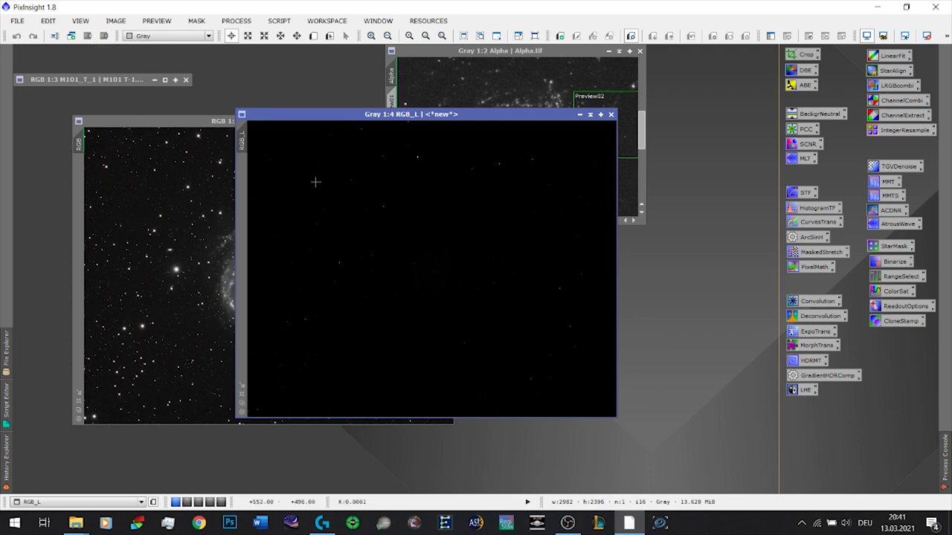
{"action": "key", "text": "ctrl+a"}
{"action": "double_click", "coordinate": [797, 194]}
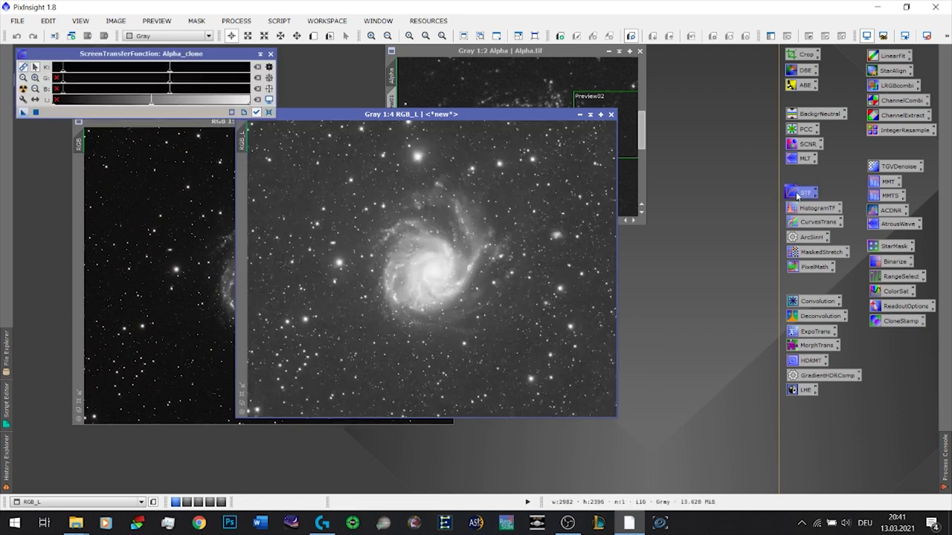
{"action": "left_click_drag", "start_coordinate": [158, 68], "coordinate": [134, 69]}
{"action": "left_click", "coordinate": [258, 113]}
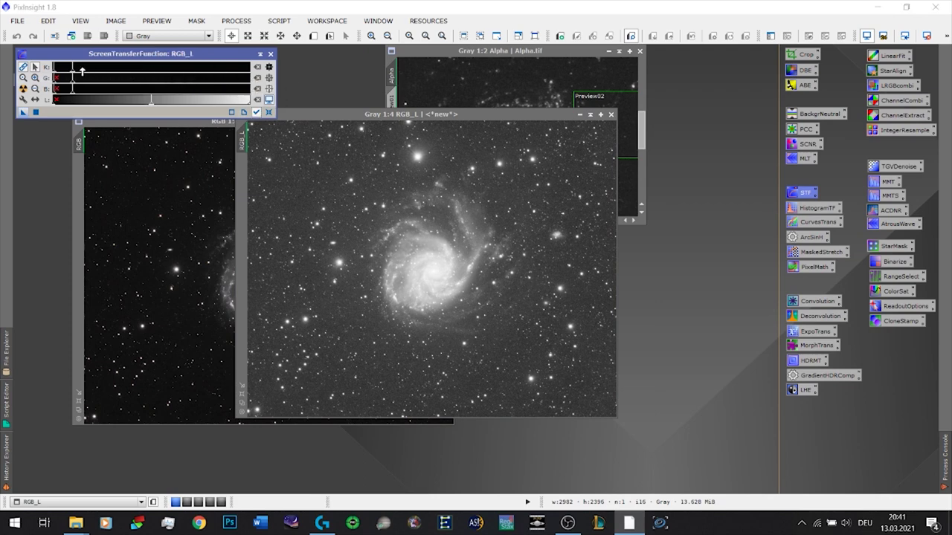
{"action": "left_click_drag", "start_coordinate": [74, 67], "coordinate": [135, 67]}
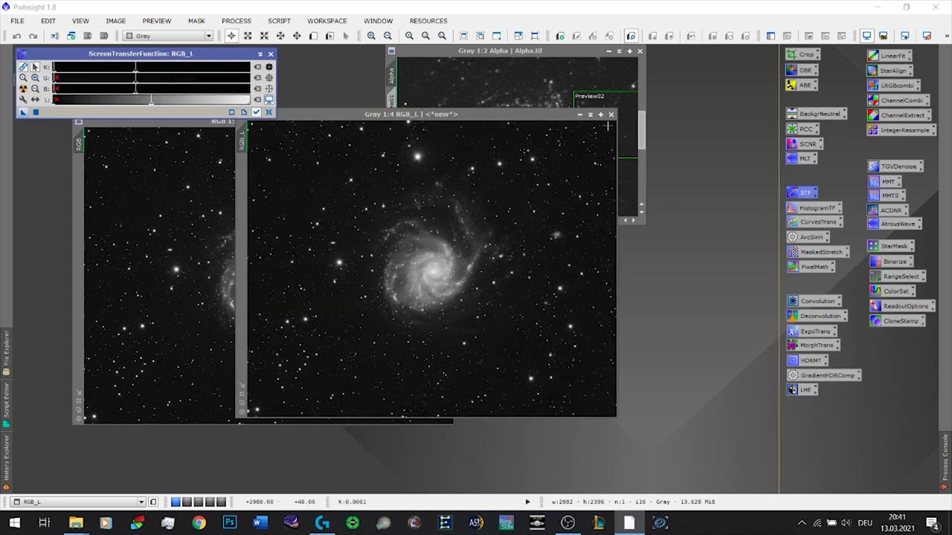
{"action": "left_click", "coordinate": [580, 114]}
{"action": "left_click_drag", "start_coordinate": [446, 269], "coordinate": [326, 456]}
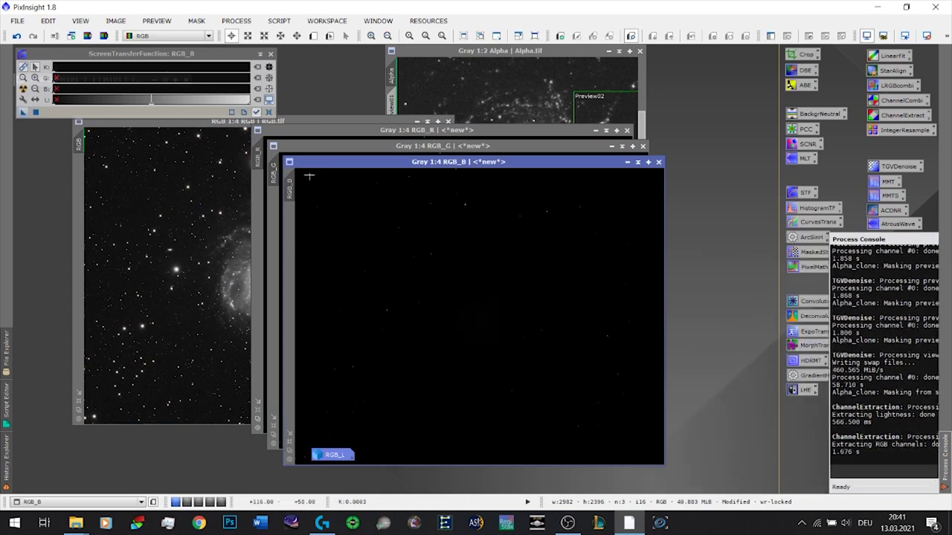
Step: Iconize RGB_G and RGB_B and stack their icons below the red channel
{"action": "left_click", "coordinate": [447, 121]}
{"action": "left_click", "coordinate": [447, 120]}
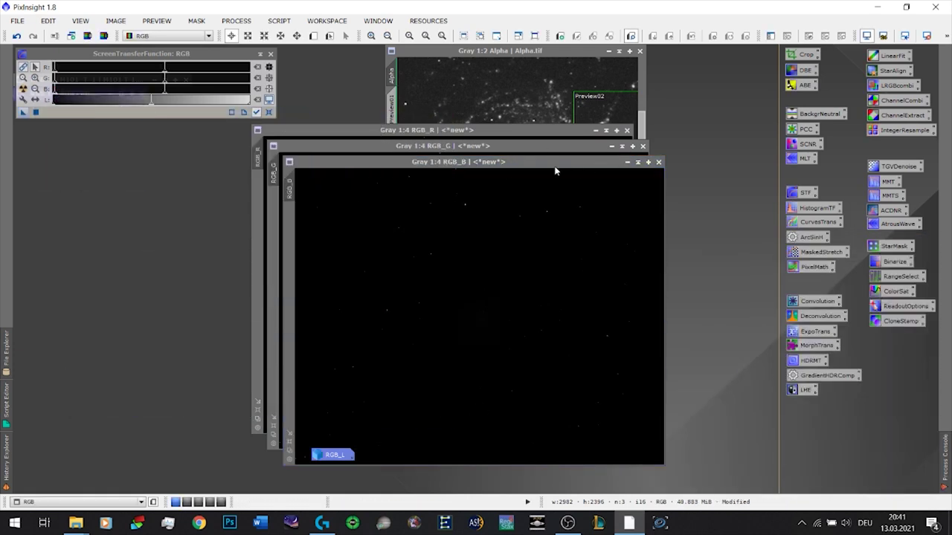
{"action": "left_click_drag", "start_coordinate": [330, 456], "coordinate": [186, 418]}
{"action": "left_click", "coordinate": [638, 161]}
{"action": "left_click", "coordinate": [622, 145]}
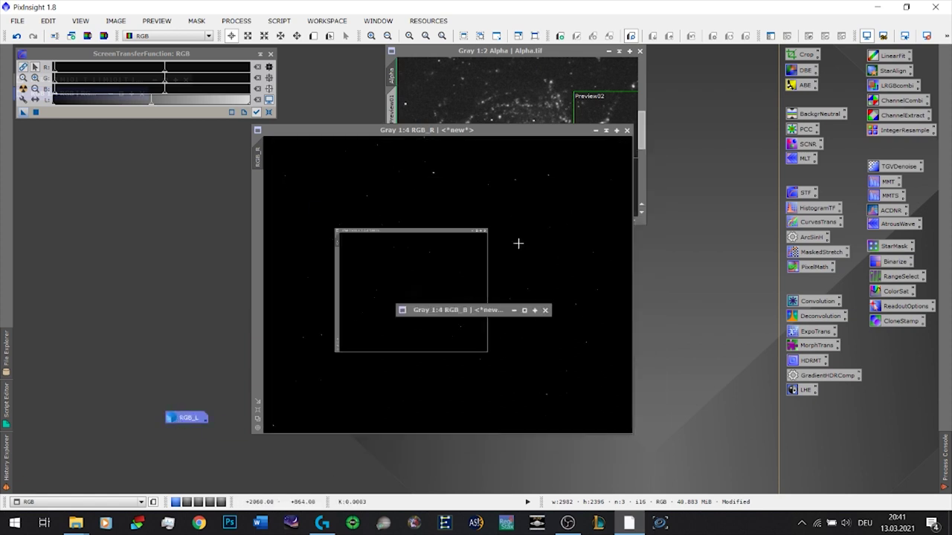
{"action": "left_click", "coordinate": [452, 319]}
{"action": "left_click_drag", "start_coordinate": [437, 312], "coordinate": [435, 462]}
{"action": "left_click_drag", "start_coordinate": [439, 295], "coordinate": [450, 442]}
Step: Auto-stretch the RGB_R display with Ctrl+A and darken the stretch
{"action": "left_click_drag", "start_coordinate": [446, 130], "coordinate": [433, 130]}
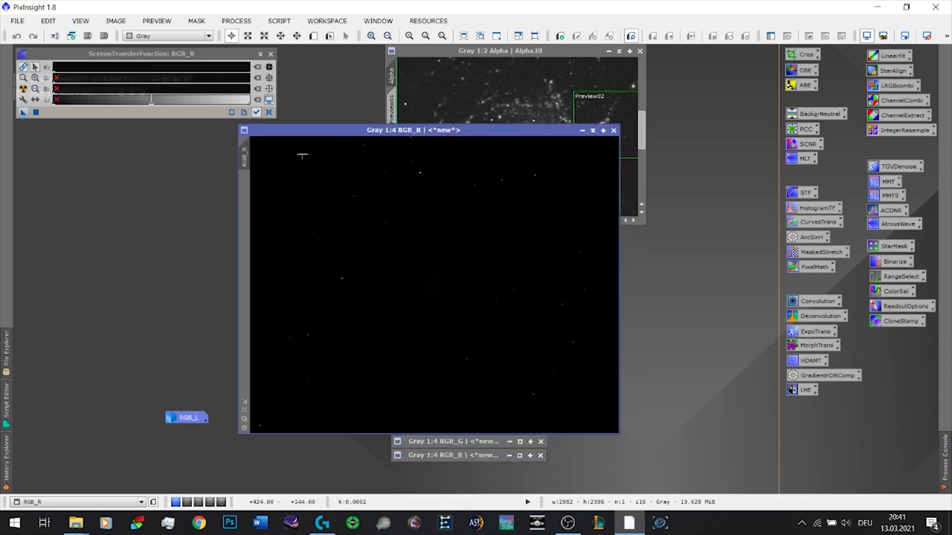
{"action": "key", "text": "ctrl+a"}
{"action": "left_click_drag", "start_coordinate": [86, 70], "coordinate": [185, 68]}
{"action": "scroll", "coordinate": [446, 296], "scroll_direction": "up", "scroll_amount": 3}
{"action": "left_click_drag", "start_coordinate": [446, 296], "coordinate": [484, 221]}
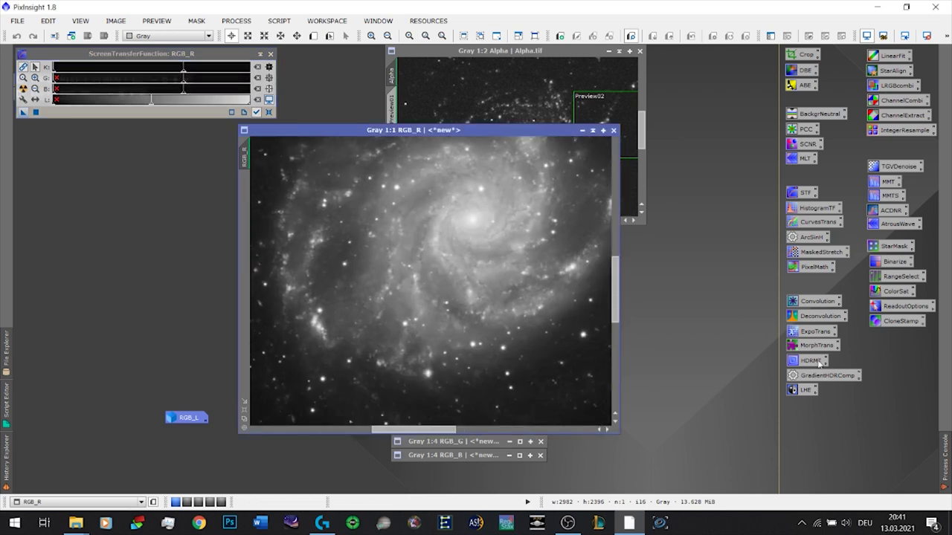
Step: Open PixelMath and disable 'Use a single RGB/K expression'
{"action": "double_click", "coordinate": [809, 268]}
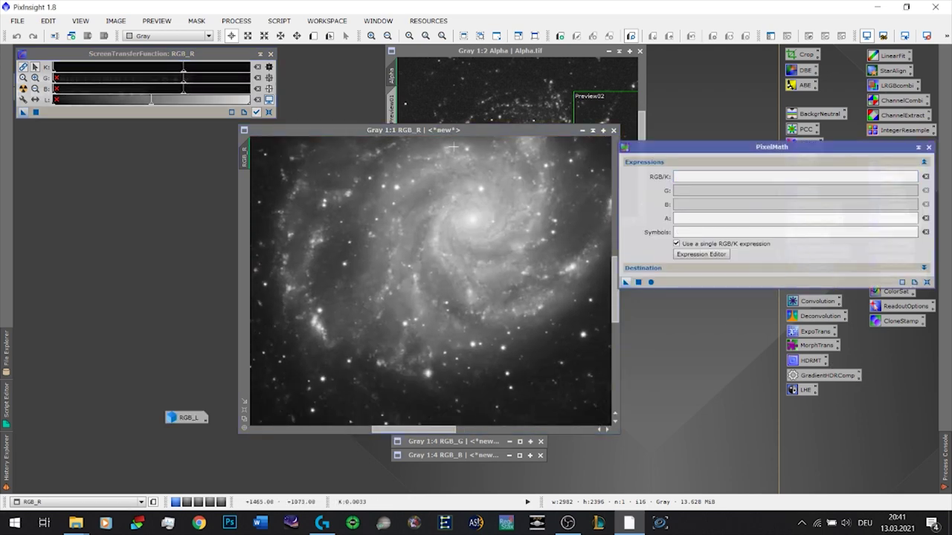
{"action": "left_click", "coordinate": [737, 176]}
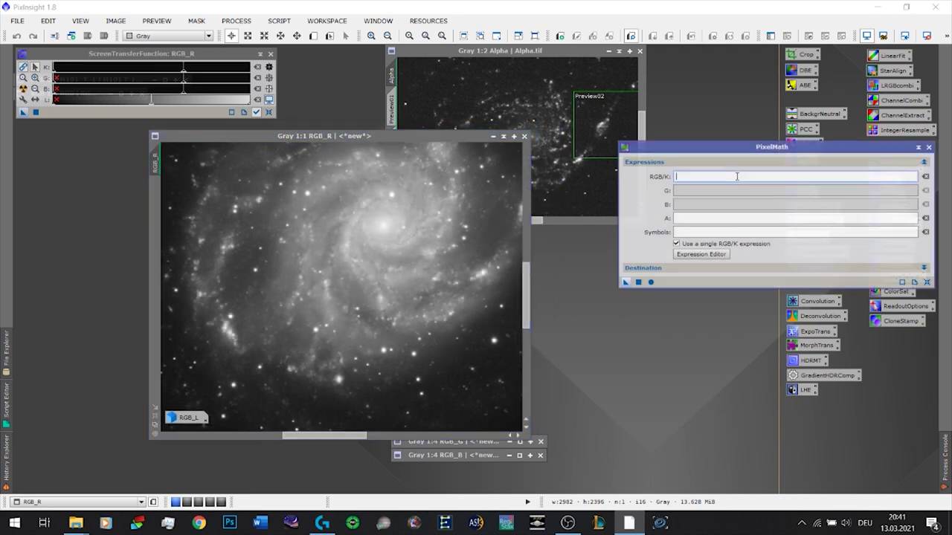
{"action": "left_click", "coordinate": [676, 243]}
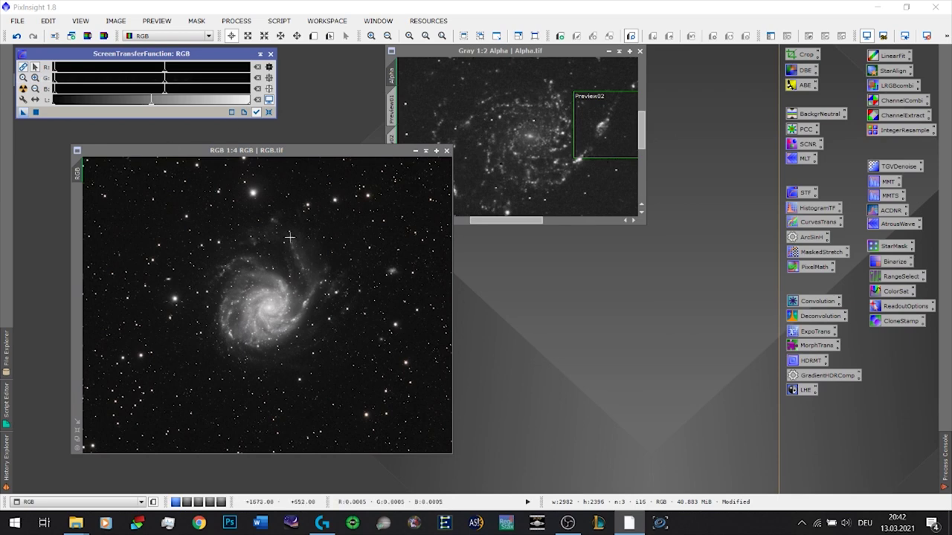
{"action": "left_click_drag", "start_coordinate": [250, 151], "coordinate": [259, 142]}
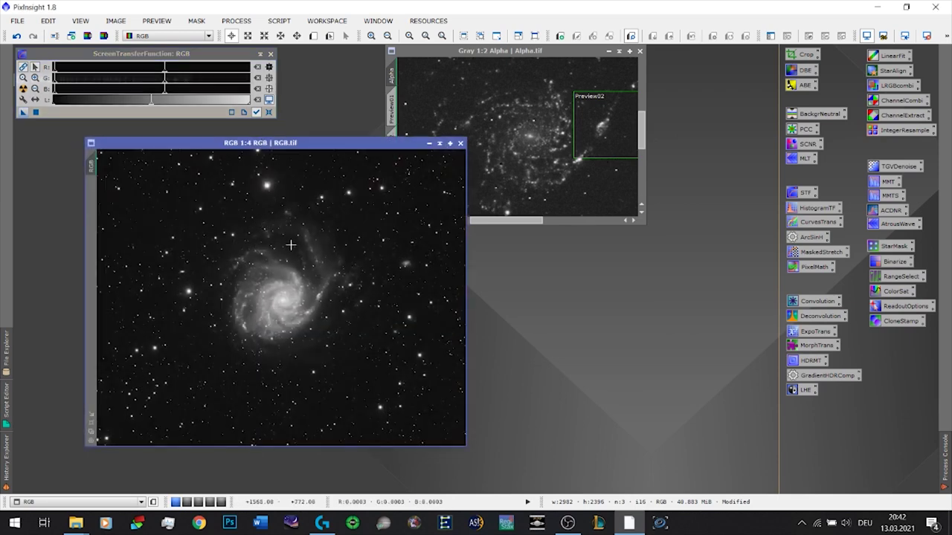
{"action": "left_click_drag", "start_coordinate": [123, 54], "coordinate": [310, 55]}
{"action": "left_click_drag", "start_coordinate": [538, 52], "coordinate": [669, 59]}
{"action": "mouse_move", "coordinate": [257, 144]}
{"action": "left_mouse_down"}
{"action": "mouse_move", "coordinate": [242, 127]}
{"action": "mouse_move", "coordinate": [252, 134]}
{"action": "left_mouse_up"}
{"action": "scroll", "coordinate": [217, 266], "scroll_direction": "up", "scroll_amount": 2}
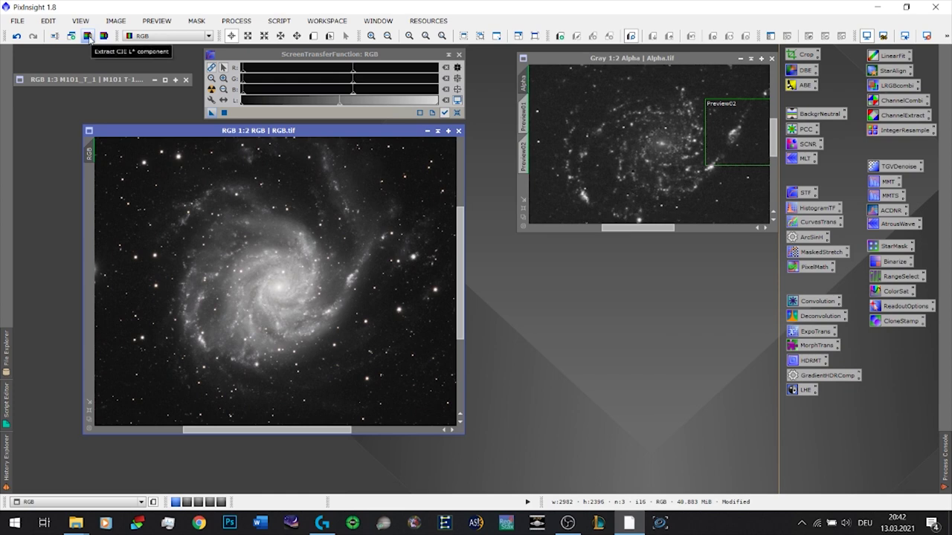
{"action": "left_click", "coordinate": [88, 37]}
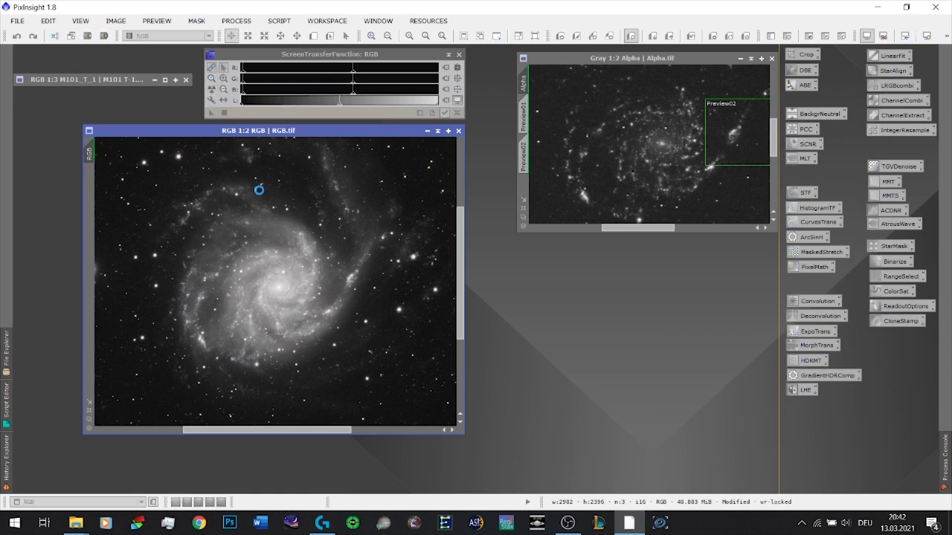
{"action": "left_click", "coordinate": [654, 180]}
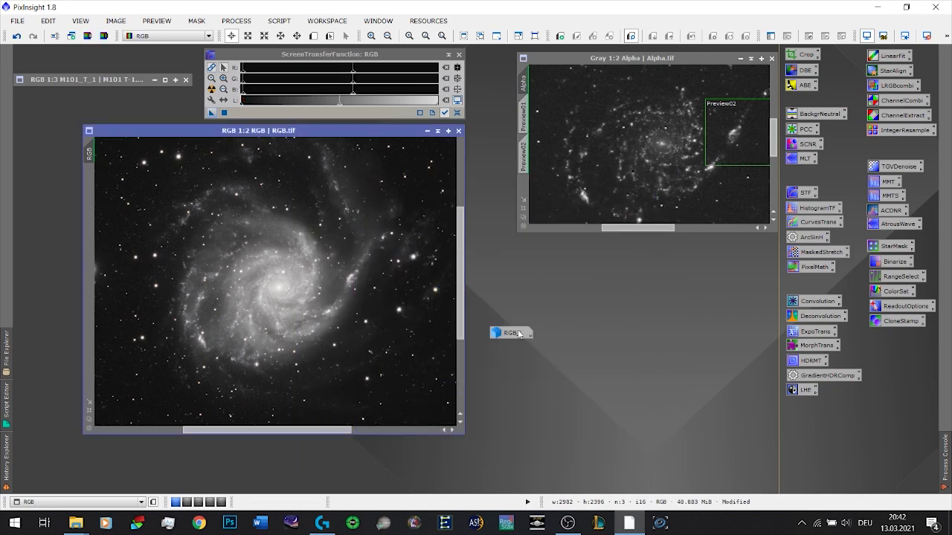
{"action": "left_click_drag", "start_coordinate": [298, 131], "coordinate": [372, 125]}
{"action": "key", "text": "alt+s"}
{"action": "left_click_drag", "start_coordinate": [201, 147], "coordinate": [510, 397]}
{"action": "scroll", "coordinate": [355, 315], "scroll_direction": "up", "scroll_amount": 3}
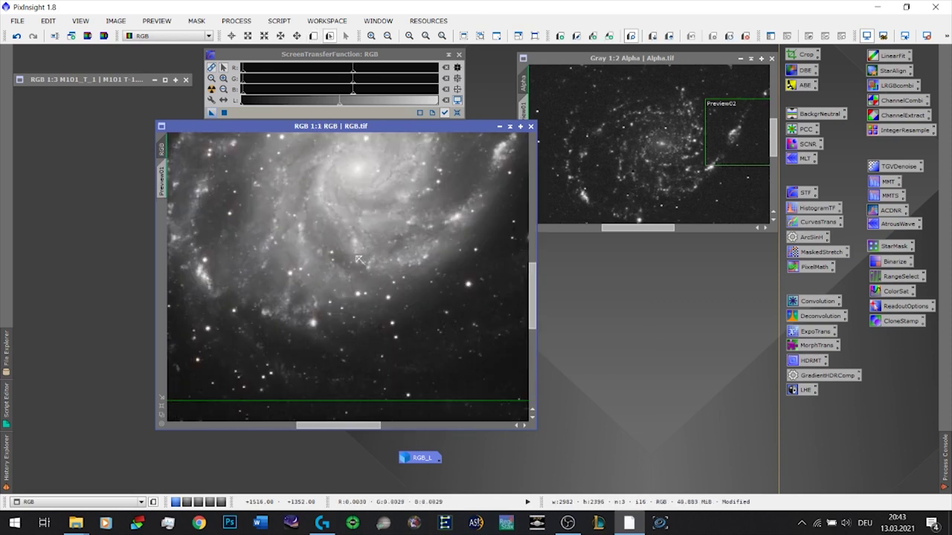
{"action": "scroll", "coordinate": [349, 303], "scroll_direction": "down", "scroll_amount": 2}
{"action": "scroll", "coordinate": [344, 282], "scroll_direction": "down", "scroll_amount": 1}
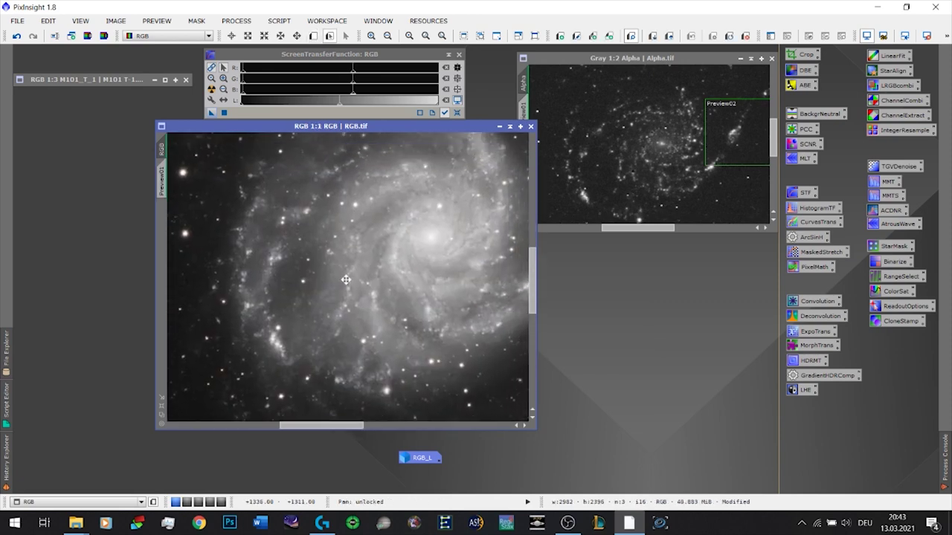
{"action": "scroll", "coordinate": [388, 272], "scroll_direction": "down", "scroll_amount": 2}
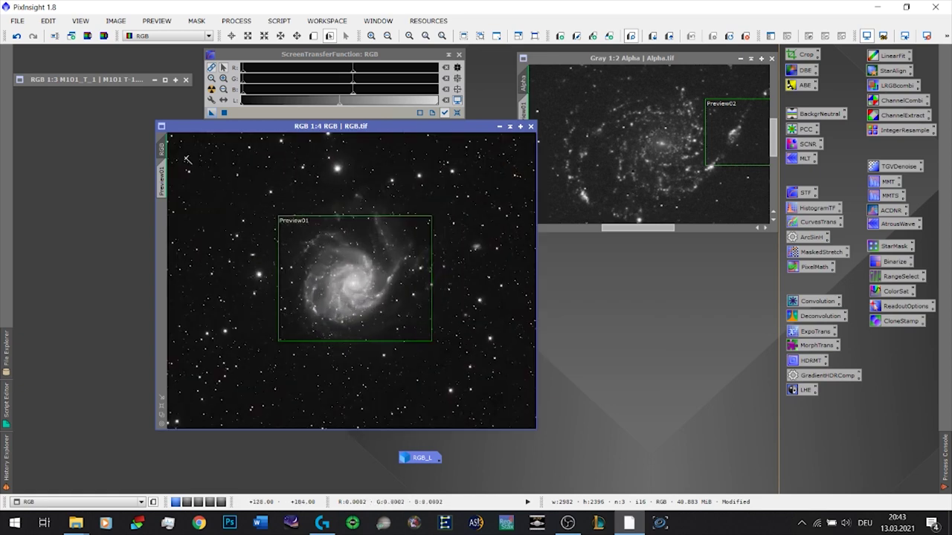
Step: Clone RGB as RGB_clone and stretch it with the STF settings via HistogramTransformation
{"action": "left_click_drag", "start_coordinate": [162, 150], "coordinate": [122, 160]}
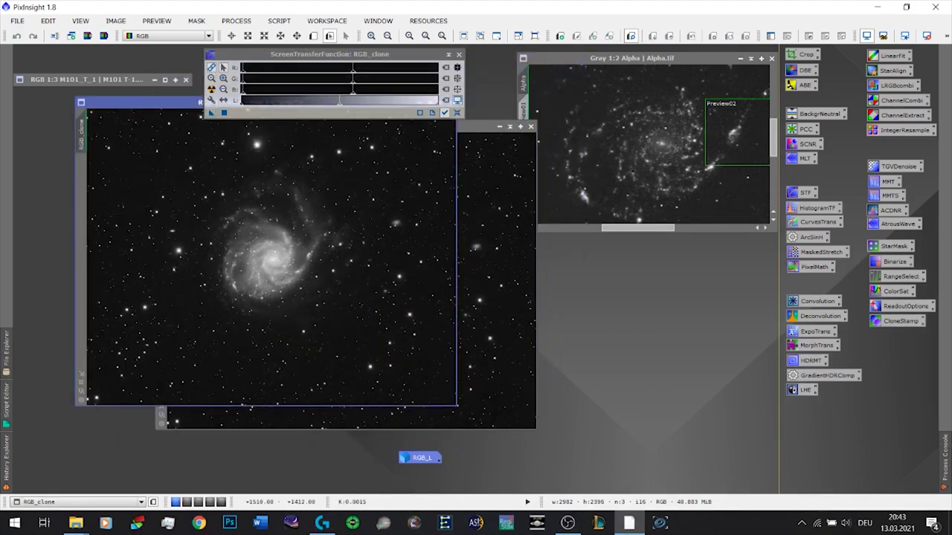
{"action": "double_click", "coordinate": [810, 208]}
{"action": "left_click_drag", "start_coordinate": [210, 113], "coordinate": [328, 293]}
{"action": "left_click", "coordinate": [837, 124]}
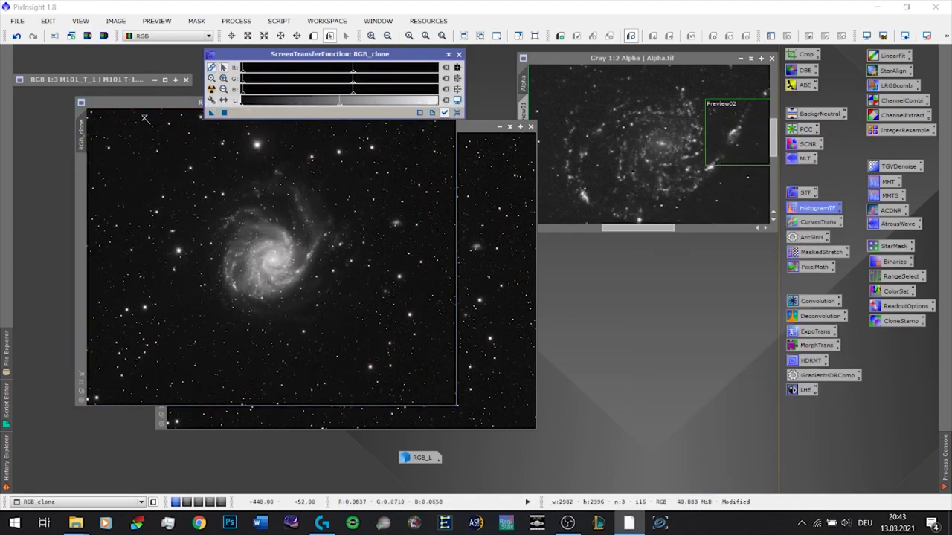
Step: Iconize RGB_clone off to the left, hide the mask overlay, and show Preview01
{"action": "left_click_drag", "start_coordinate": [80, 134], "coordinate": [159, 227]}
{"action": "left_click", "coordinate": [619, 150]}
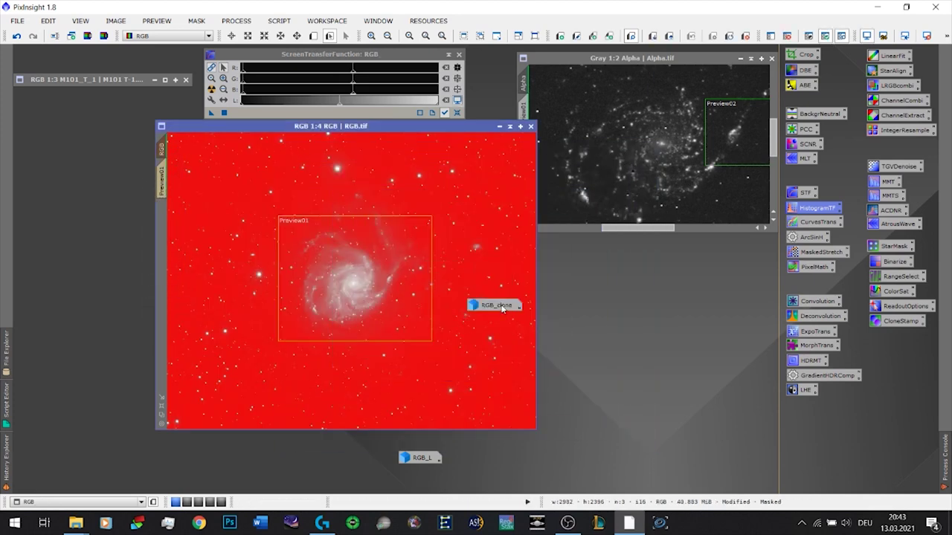
{"action": "left_click_drag", "start_coordinate": [495, 306], "coordinate": [66, 246]}
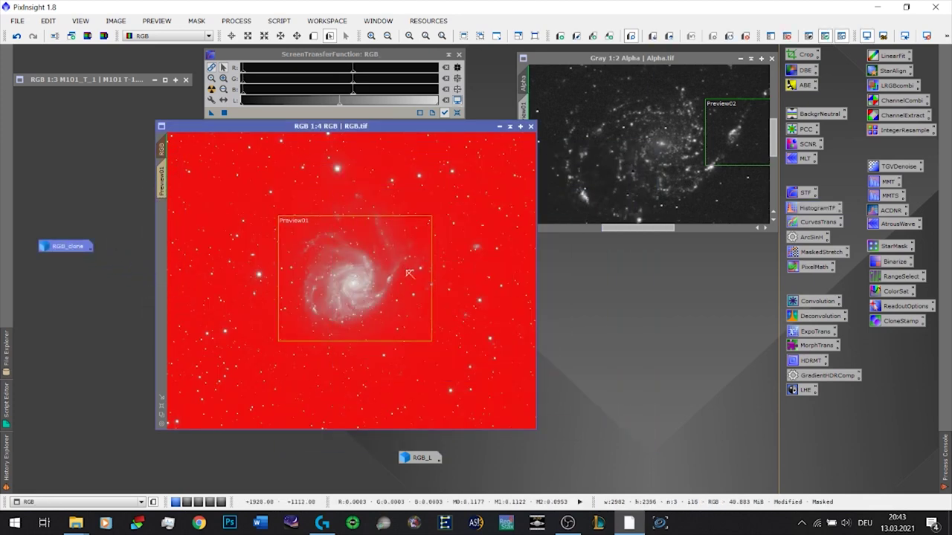
{"action": "key", "text": "ctrl+k"}
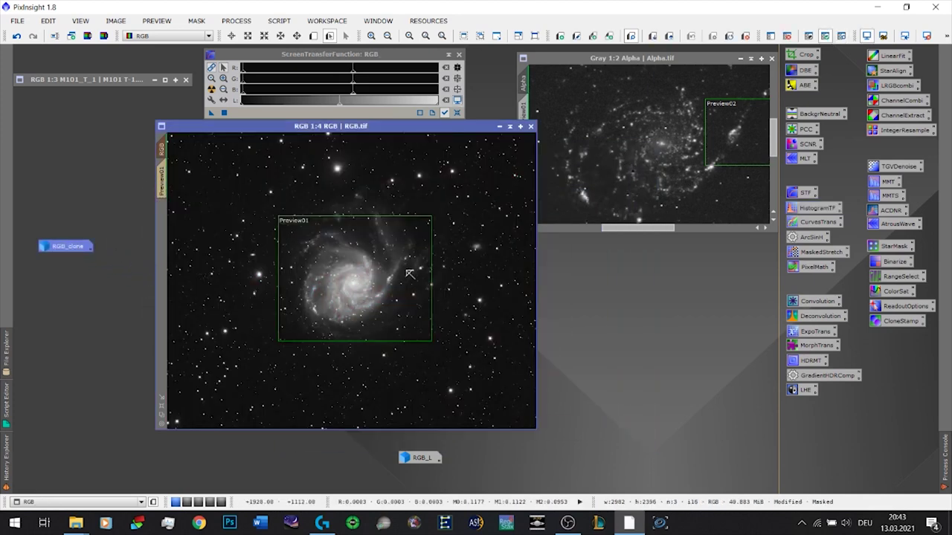
{"action": "left_click", "coordinate": [162, 181]}
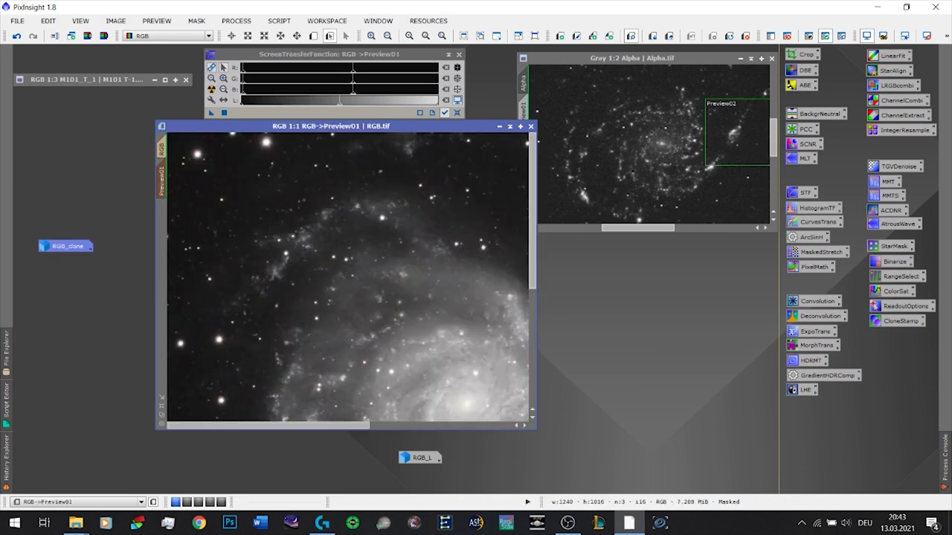
{"action": "scroll", "coordinate": [171, 188], "scroll_direction": "down", "scroll_amount": 2}
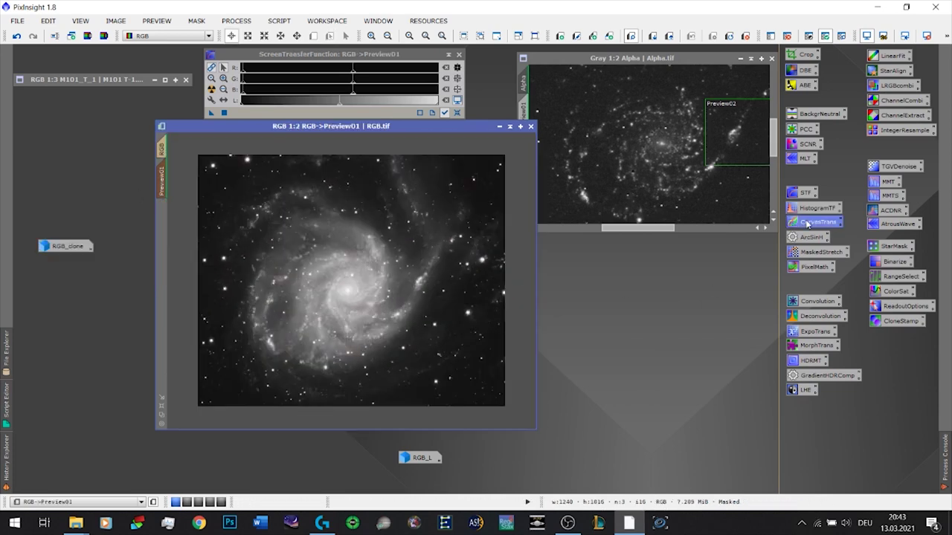
Step: Lift the curve's shadow end to about 0.026/0.398 and apply it to the RGB main view
{"action": "double_click", "coordinate": [808, 221]}
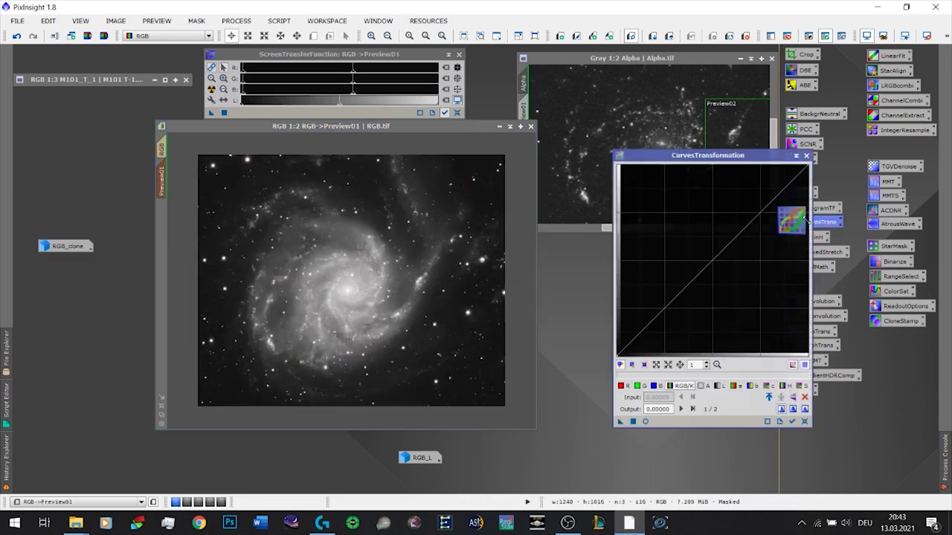
{"action": "left_click", "coordinate": [646, 422]}
{"action": "left_click_drag", "start_coordinate": [666, 307], "coordinate": [622, 279]}
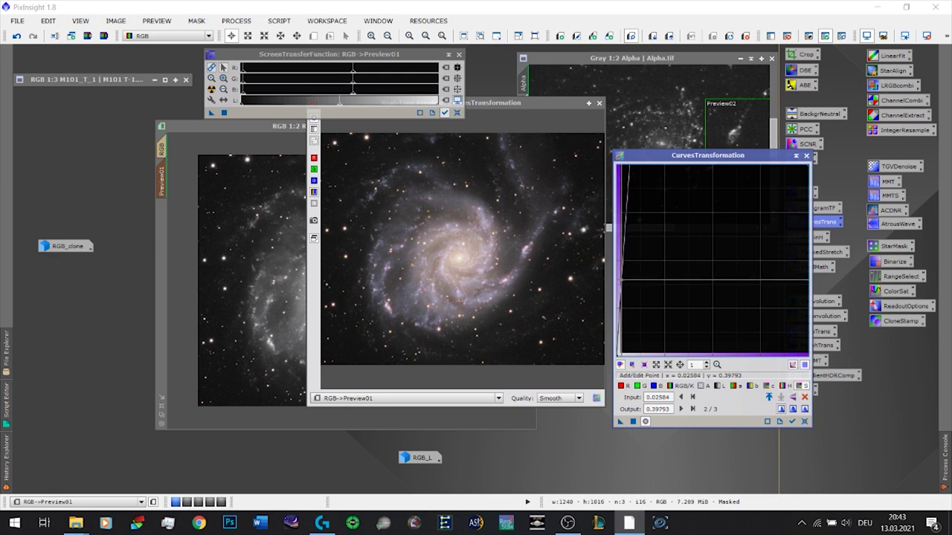
{"action": "left_click", "coordinate": [598, 103]}
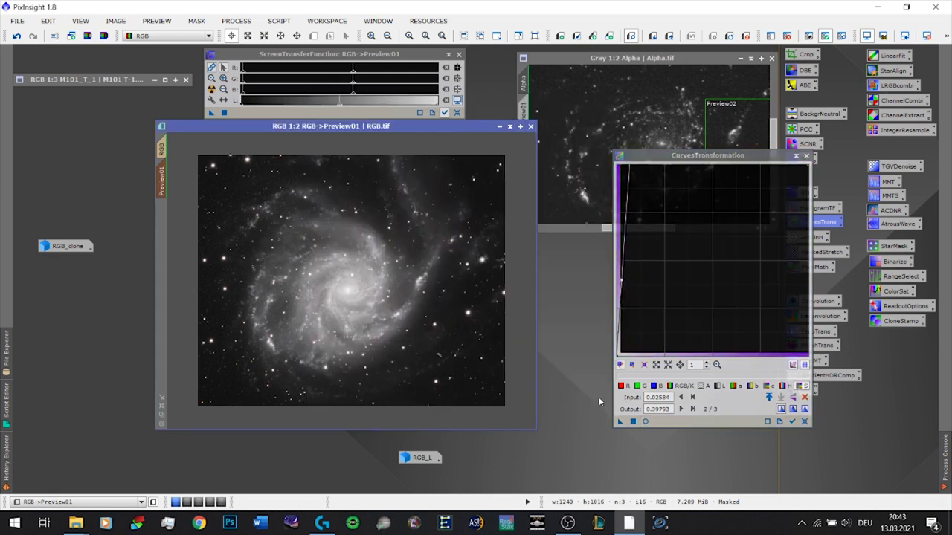
{"action": "left_click", "coordinate": [624, 426]}
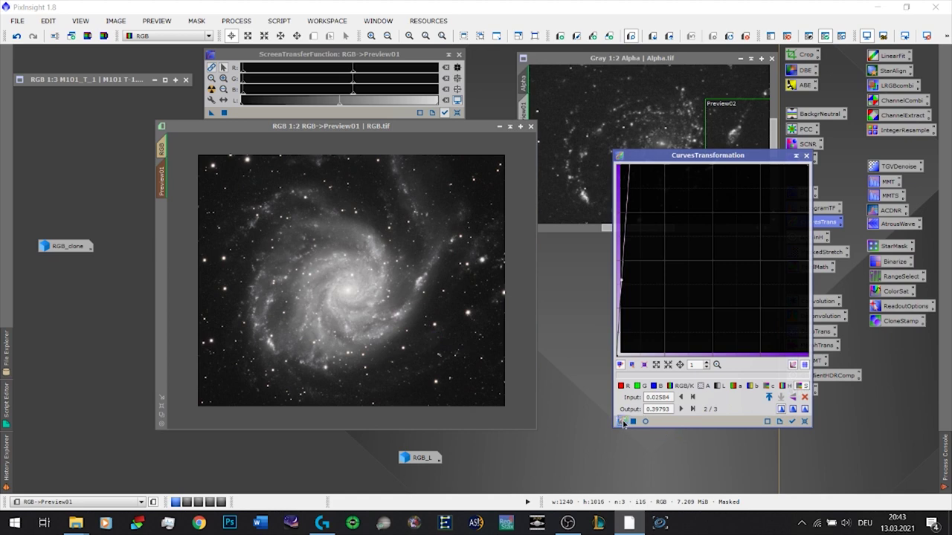
{"action": "left_click", "coordinate": [161, 149]}
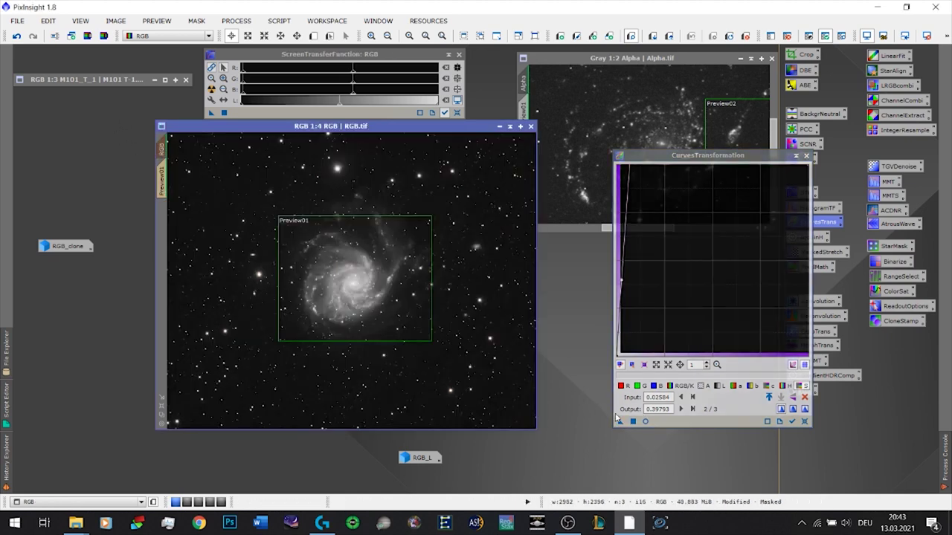
{"action": "left_click_drag", "start_coordinate": [375, 325], "coordinate": [376, 325]}
{"action": "left_click", "coordinate": [806, 156]}
Step: Return to Preview01, pan across the spiral arms, and bring the Alpha image forward
{"action": "left_click", "coordinate": [161, 181]}
{"action": "scroll", "coordinate": [414, 349], "scroll_direction": "up", "scroll_amount": 1}
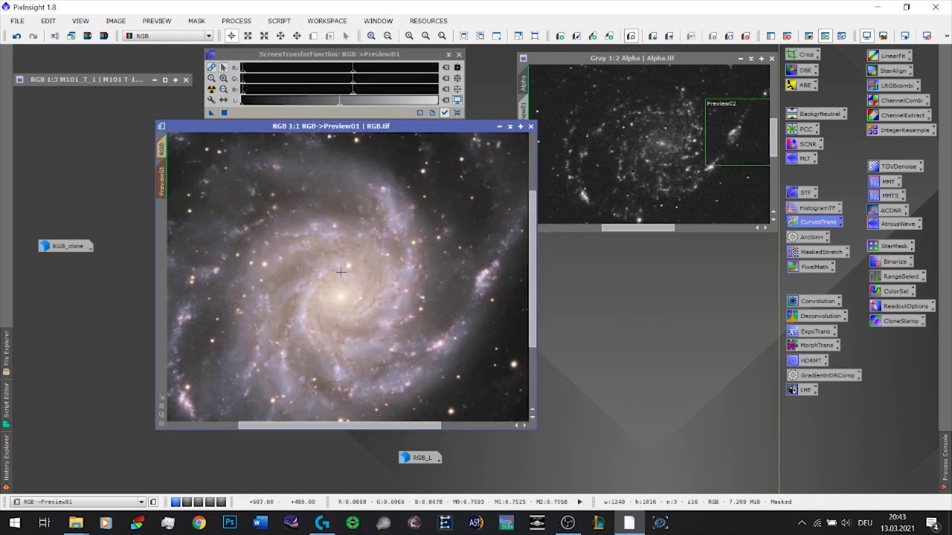
{"action": "scroll", "coordinate": [414, 349], "scroll_direction": "up", "scroll_amount": 1}
{"action": "left_click_drag", "start_coordinate": [179, 372], "coordinate": [302, 284]}
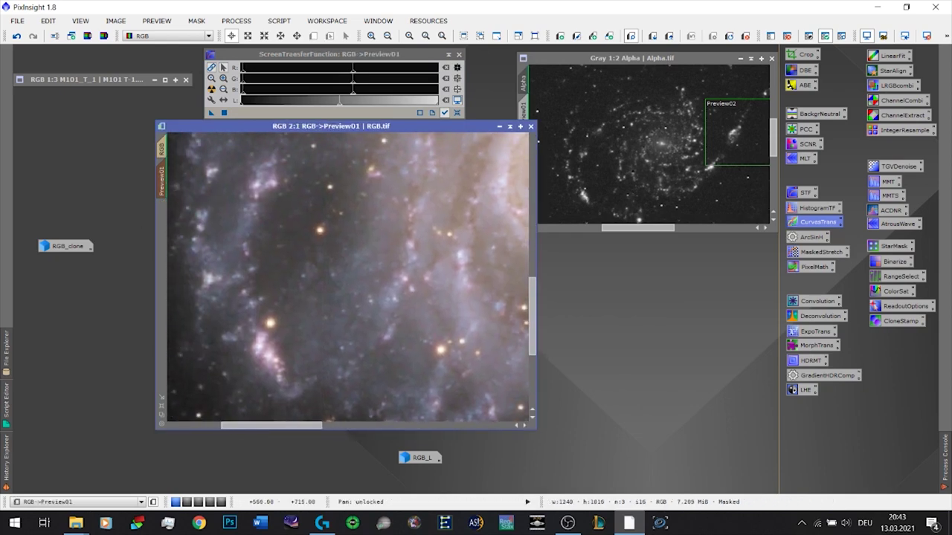
{"action": "scroll", "coordinate": [302, 284], "scroll_direction": "down", "scroll_amount": 2}
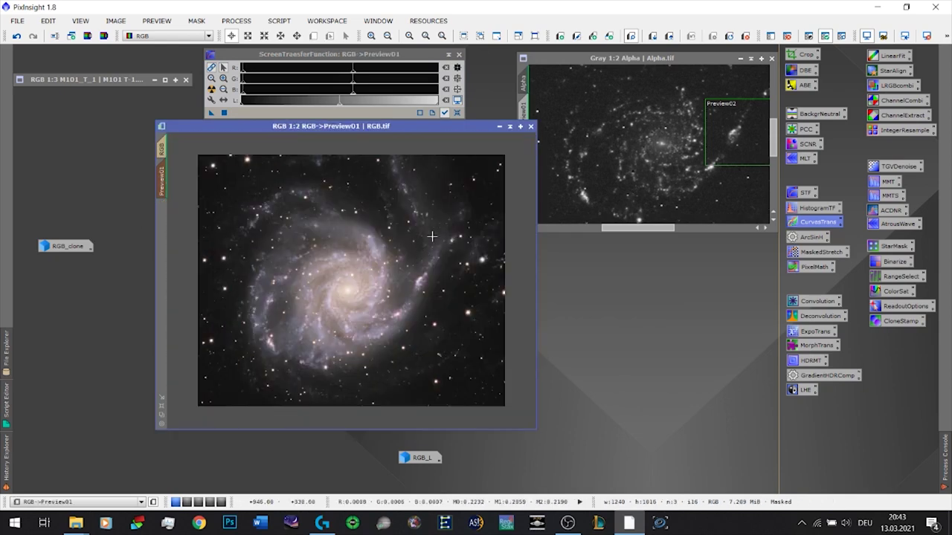
{"action": "left_click_drag", "start_coordinate": [364, 128], "coordinate": [344, 131]}
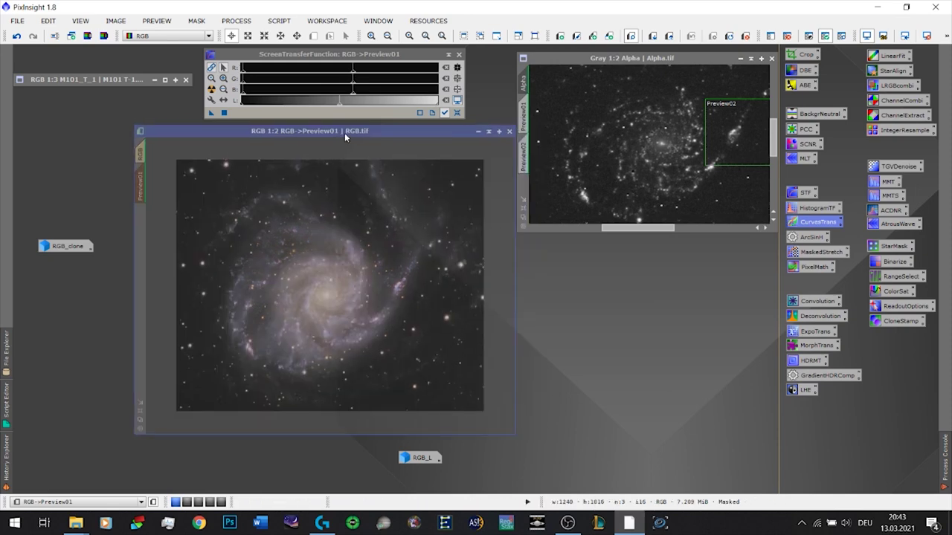
{"action": "left_click_drag", "start_coordinate": [658, 58], "coordinate": [652, 60]}
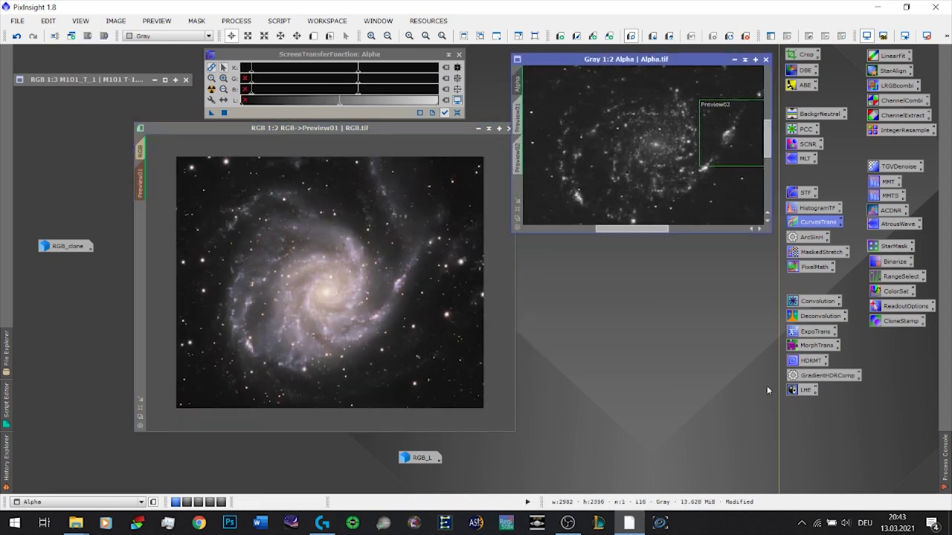
Step: Enable per-channel PixelMath, enter red expression $T+B*(Alpha-med(Alpha)) and declare symbol B
{"action": "double_click", "coordinate": [809, 268]}
{"action": "left_click_drag", "start_coordinate": [673, 149], "coordinate": [596, 209]}
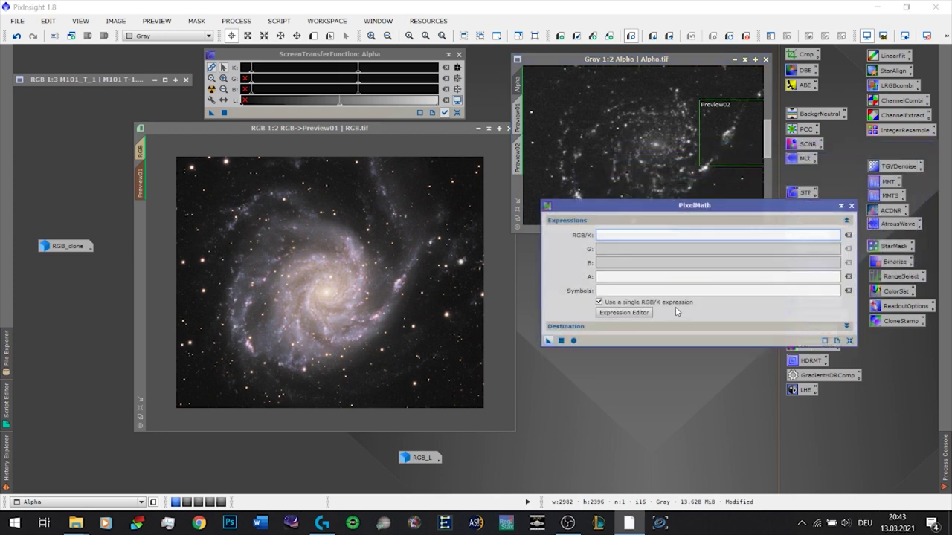
{"action": "left_click", "coordinate": [599, 302]}
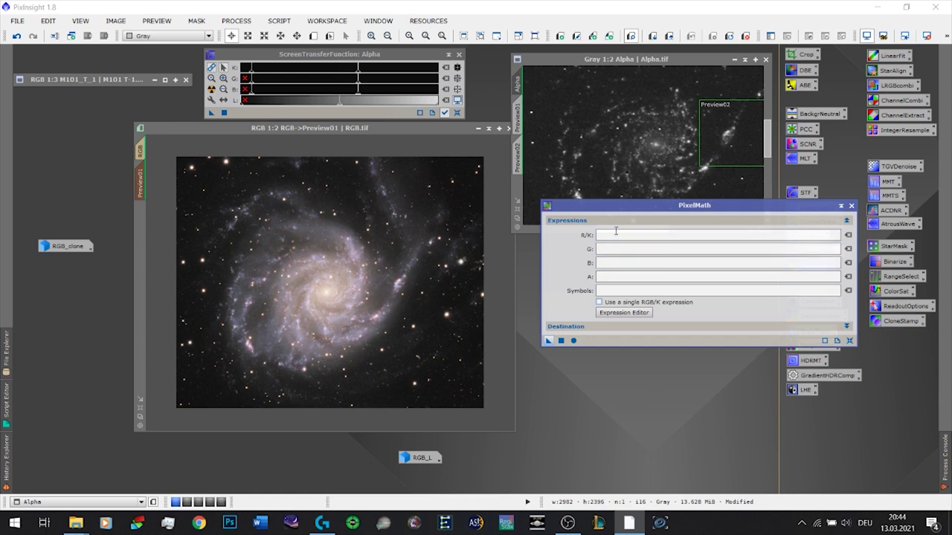
{"action": "left_click", "coordinate": [615, 234]}
{"action": "left_click", "coordinate": [619, 291]}
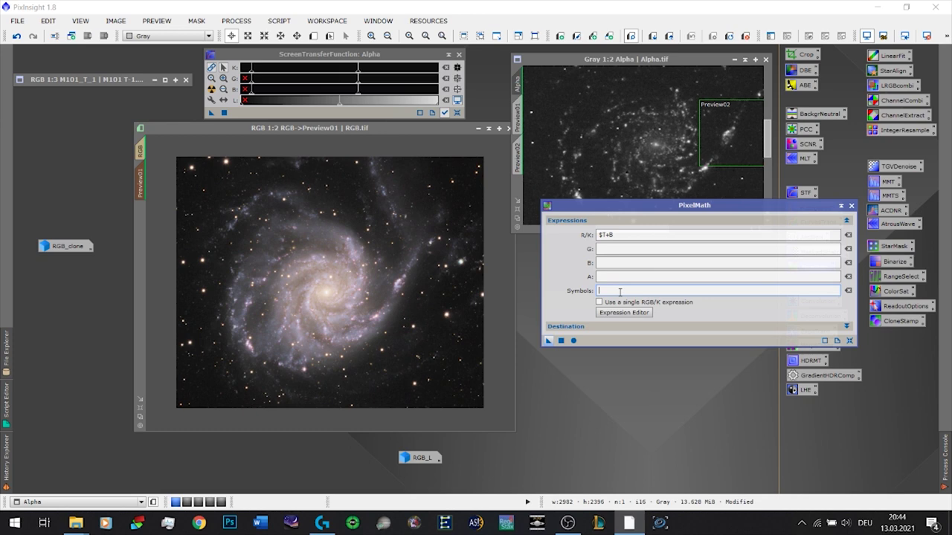
{"action": "left_click", "coordinate": [619, 235]}
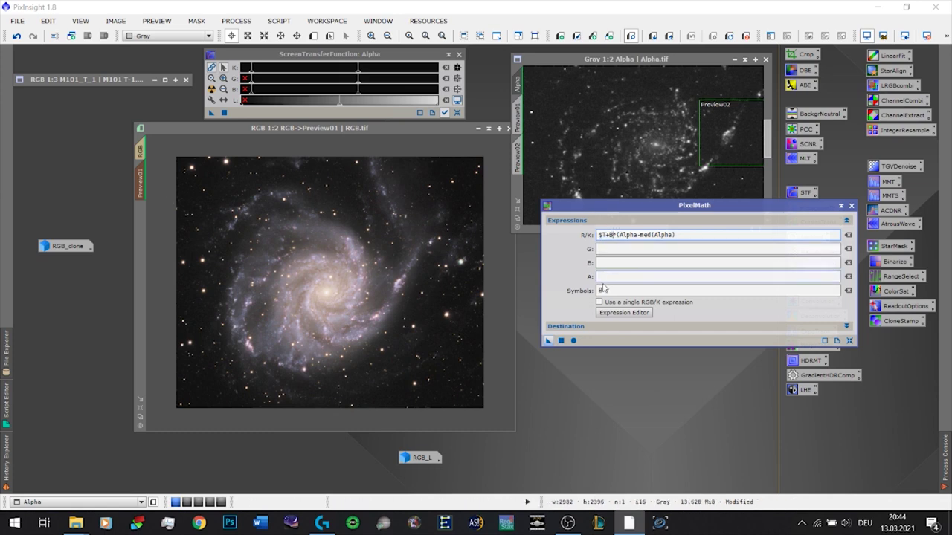
{"action": "left_click", "coordinate": [617, 234]}
{"action": "left_click_drag", "start_coordinate": [619, 235], "coordinate": [646, 234]}
{"action": "left_click", "coordinate": [654, 235]}
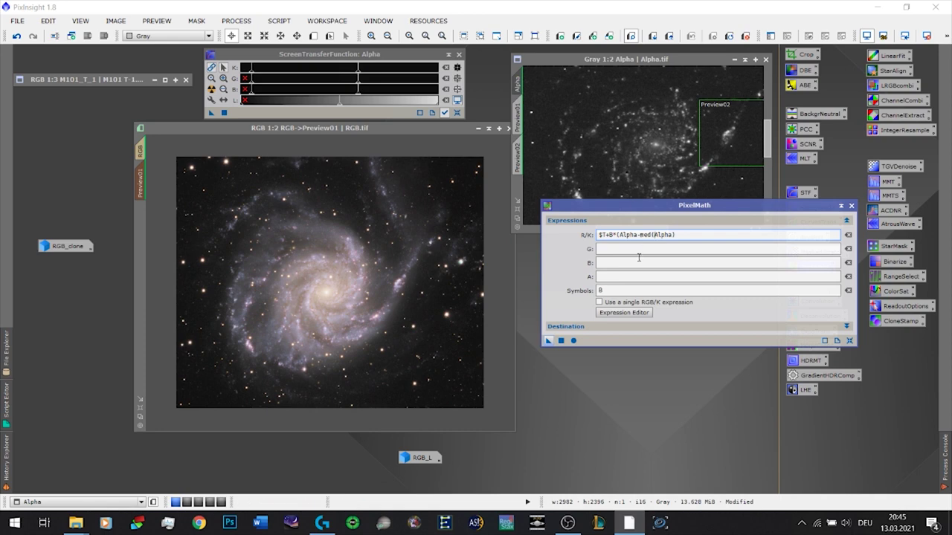
Step: Set the green channel expression to $T
{"action": "left_click", "coordinate": [672, 248]}
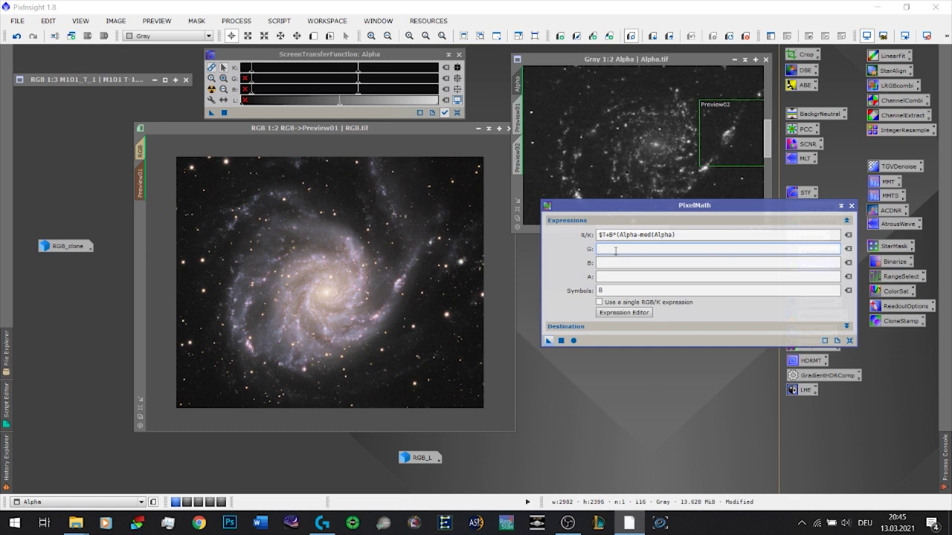
{"action": "type", "text": "$T"}
{"action": "left_click", "coordinate": [626, 264]}
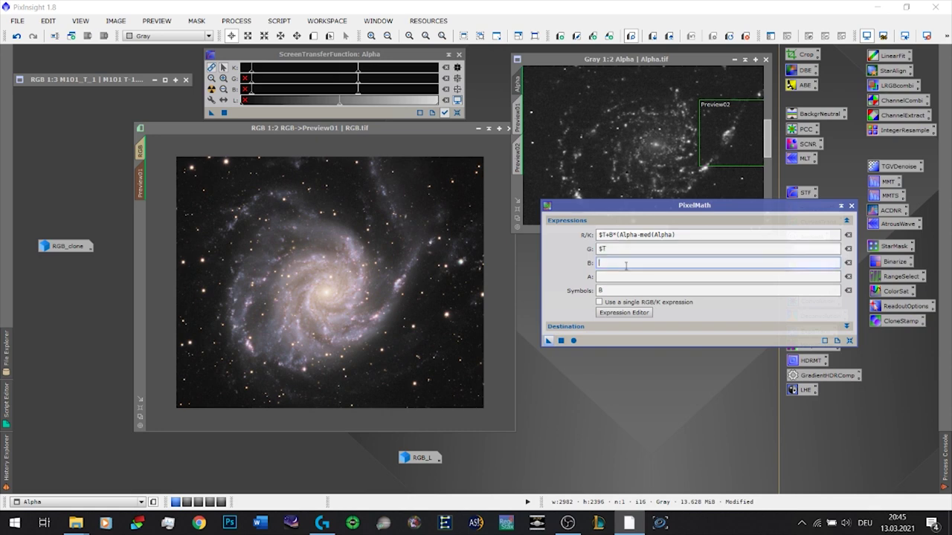
Step: Enter the blue expression $T+B*0.2*(Alpha-med(Alpha)) and close the red expression's parenthesis
{"action": "type", "text": "$T"}
{"action": "key", "text": "BackSpace"}
{"action": "type", "text": "+B*"}
{"action": "type", "text": "1"}
{"action": "key", "text": "BackSpace"}
{"action": "type", "text": "0.2"}
{"action": "type", "text": "*"}
{"action": "type", "text": "(a"}
{"action": "type", "text": "lpha-med(A"}
{"action": "type", "text": "lpha"}
{"action": "type", "text": "))"}
{"action": "type", "text": ")"}
Step: Try values 2, 4 and 10 for symbol B in the Symbols field
{"action": "left_click", "coordinate": [617, 291]}
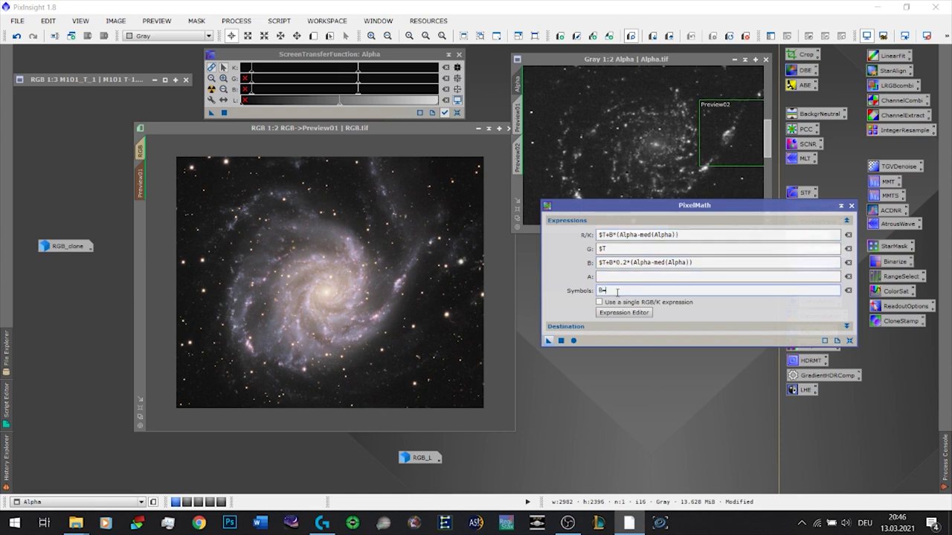
{"action": "type", "text": "=2"}
{"action": "key", "text": "BackSpace"}
{"action": "type", "text": "4"}
{"action": "key", "text": "BackSpace"}
{"action": "type", "text": "10"}
{"action": "key", "text": "BackSpace"}
{"action": "key", "text": "BackSpace"}
Step: Set B=2 and apply the PixelMath H-alpha blend to Preview01
{"action": "type", "text": "2"}
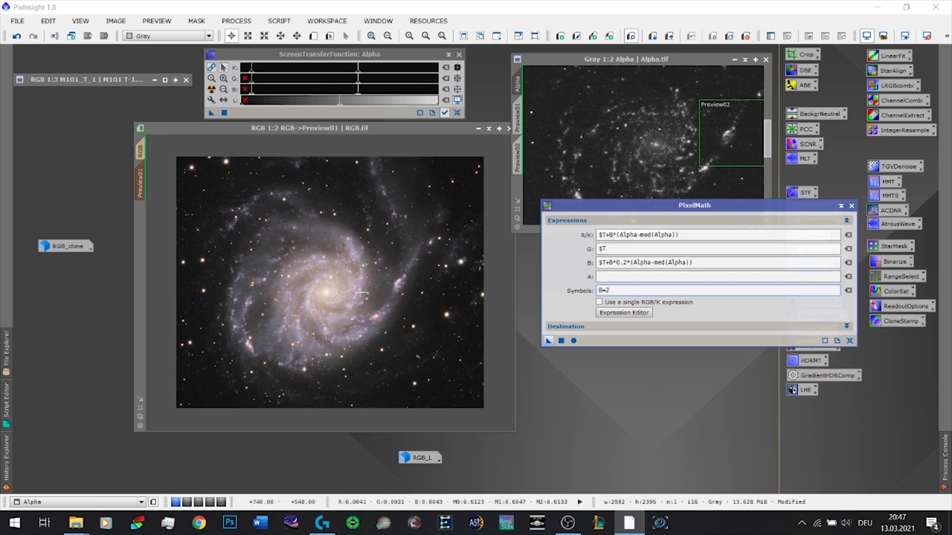
{"action": "scroll", "coordinate": [318, 293], "scroll_direction": "up", "scroll_amount": 1}
{"action": "left_click_drag", "start_coordinate": [318, 293], "coordinate": [365, 278]}
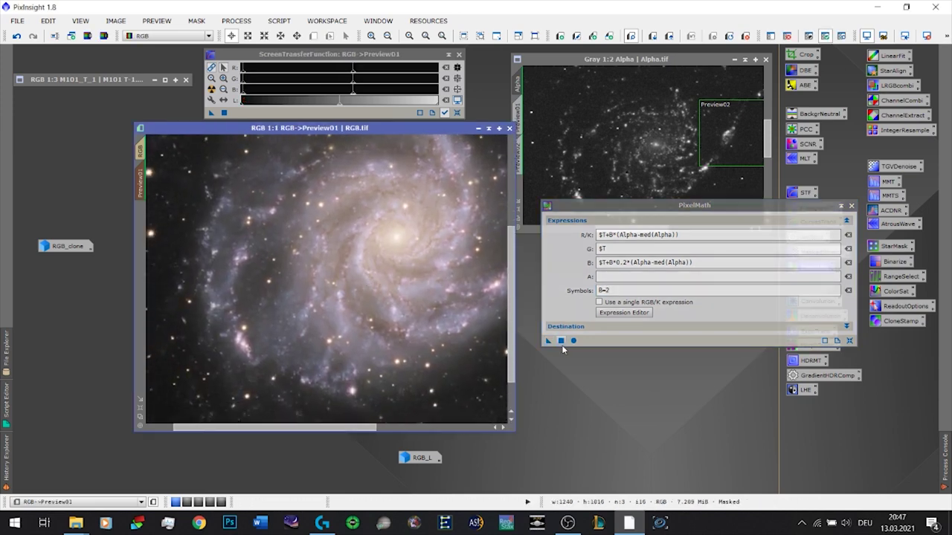
{"action": "left_click_drag", "start_coordinate": [548, 341], "coordinate": [327, 339]}
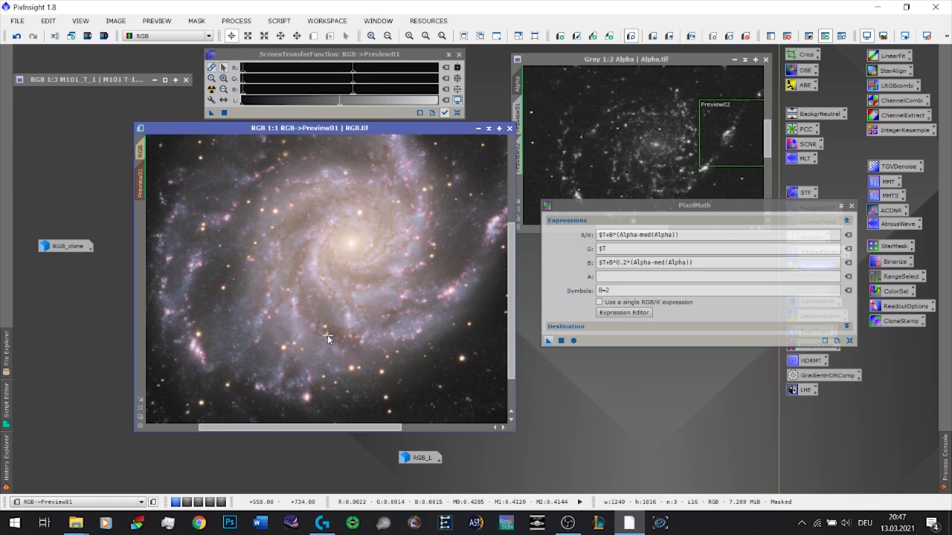
Step: Inspect the blended galaxy preview at different zooms, then change B to 3
{"action": "scroll", "coordinate": [327, 334], "scroll_direction": "up", "scroll_amount": 2}
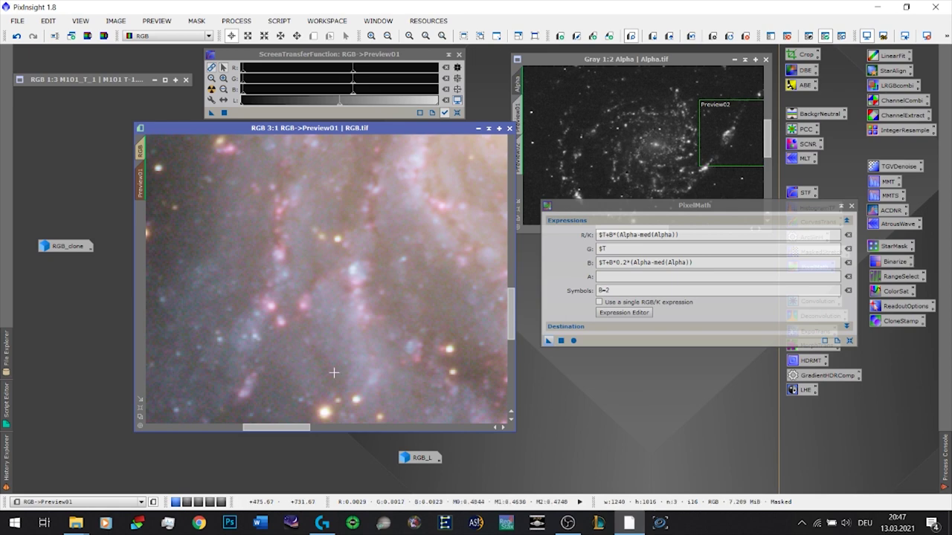
{"action": "left_click_drag", "start_coordinate": [467, 353], "coordinate": [345, 275]}
{"action": "scroll", "coordinate": [378, 213], "scroll_direction": "down", "scroll_amount": 2}
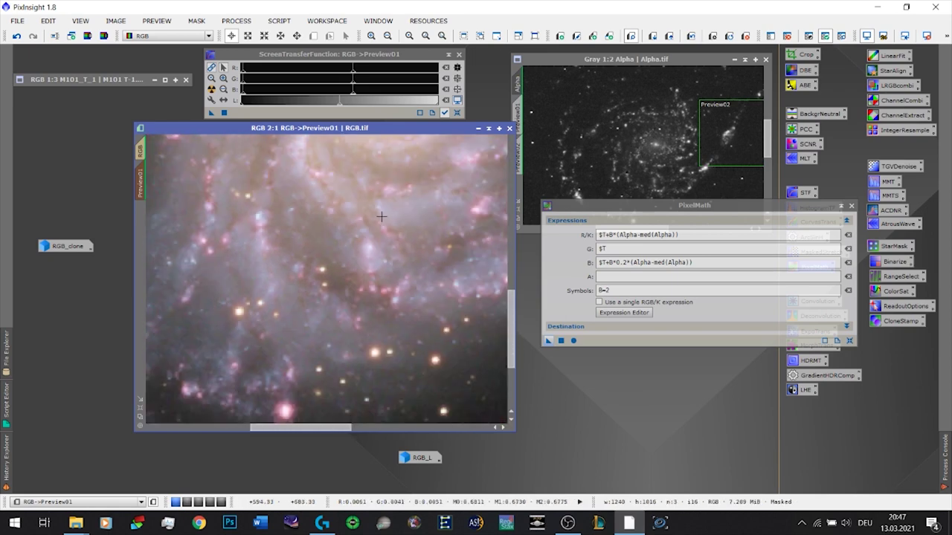
{"action": "scroll", "coordinate": [380, 217], "scroll_direction": "down", "scroll_amount": 1}
{"action": "scroll", "coordinate": [381, 216], "scroll_direction": "up", "scroll_amount": 1}
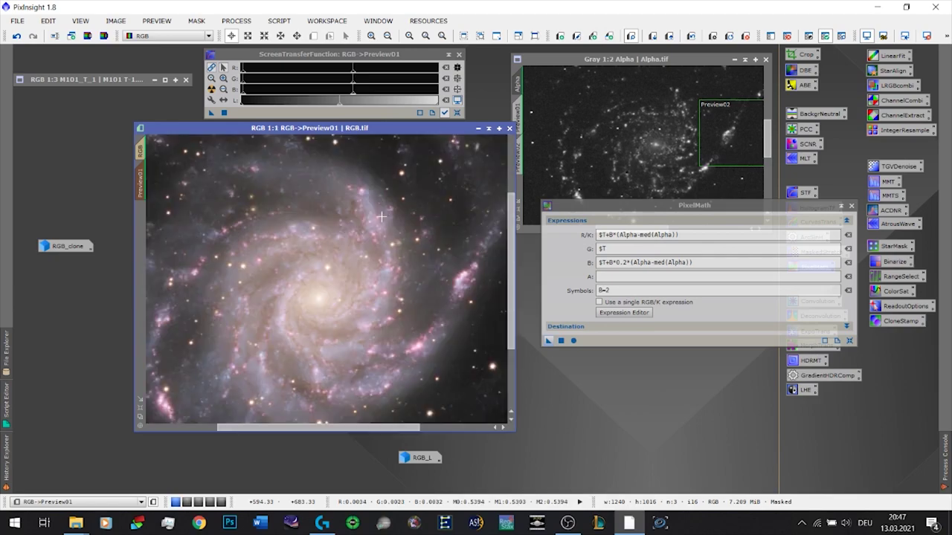
{"action": "scroll", "coordinate": [419, 277], "scroll_direction": "down", "scroll_amount": 1}
{"action": "scroll", "coordinate": [420, 277], "scroll_direction": "up", "scroll_amount": 1}
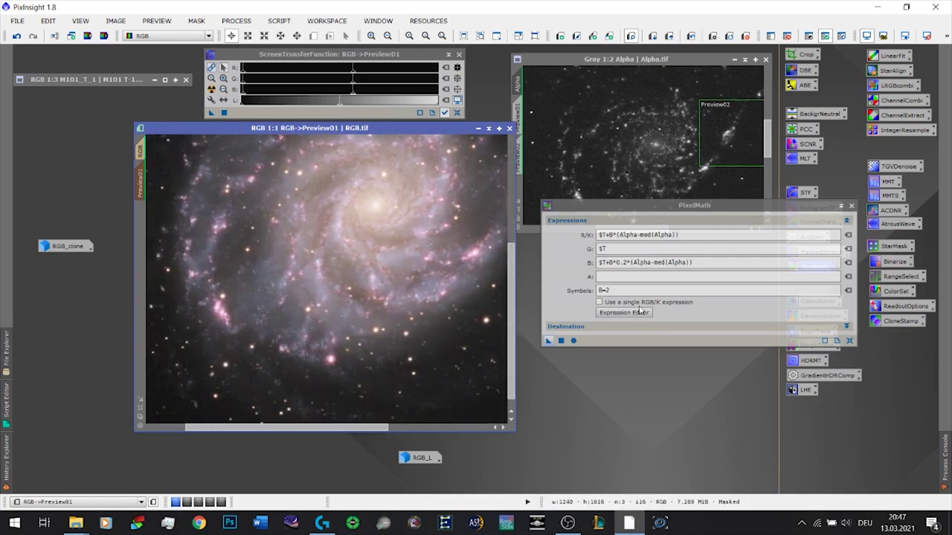
{"action": "left_click", "coordinate": [609, 291]}
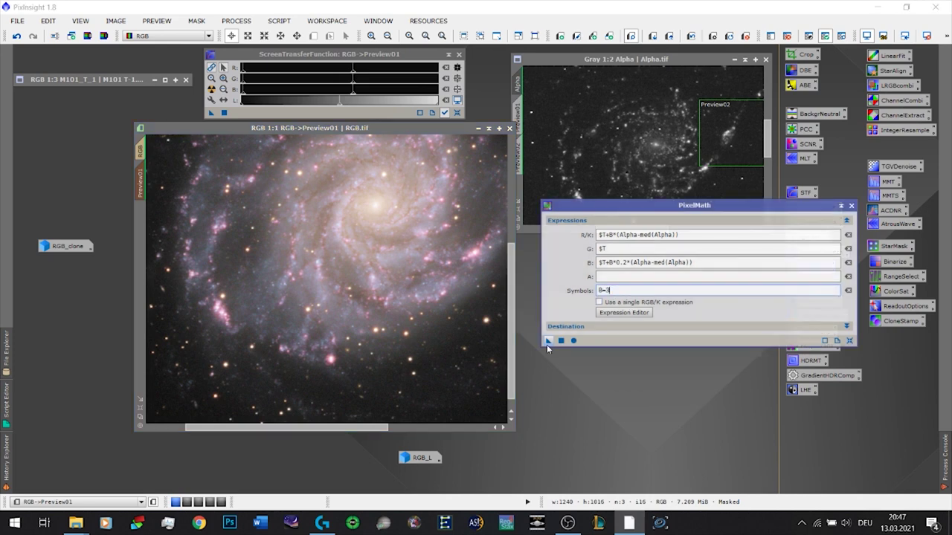
{"action": "left_click", "coordinate": [387, 336]}
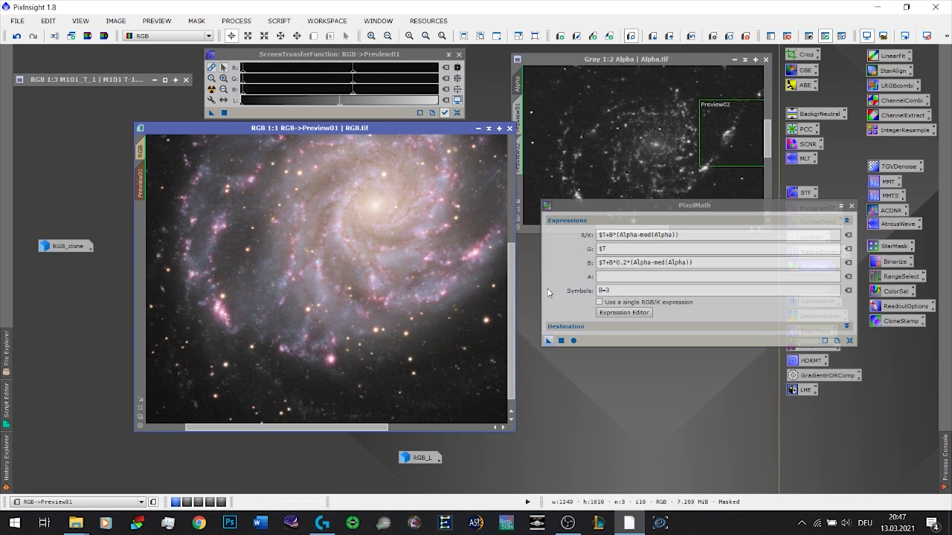
Step: Raise the H-alpha strength B to 5 and inspect the preview
{"action": "left_click", "coordinate": [608, 291]}
{"action": "key", "text": "BackSpace"}
{"action": "type", "text": "5"}
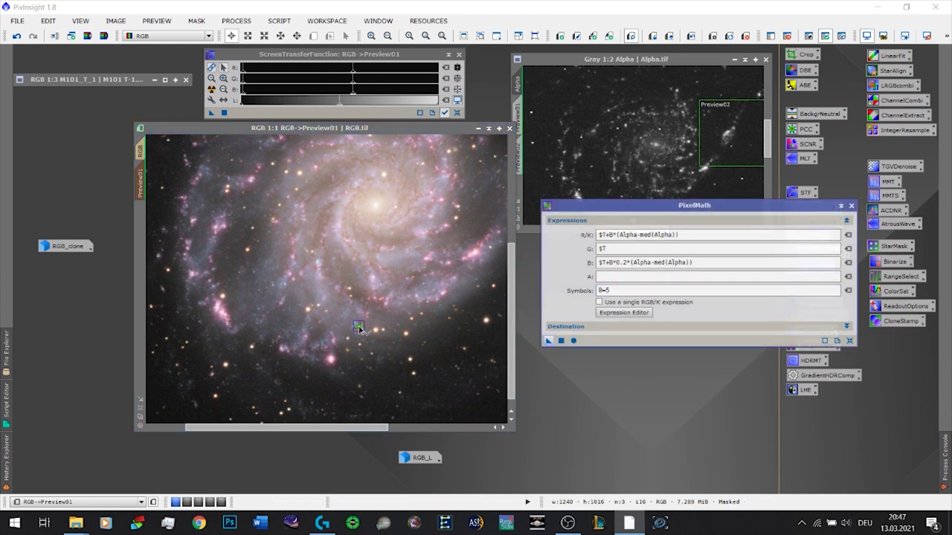
{"action": "scroll", "coordinate": [388, 293], "scroll_direction": "down", "scroll_amount": 1}
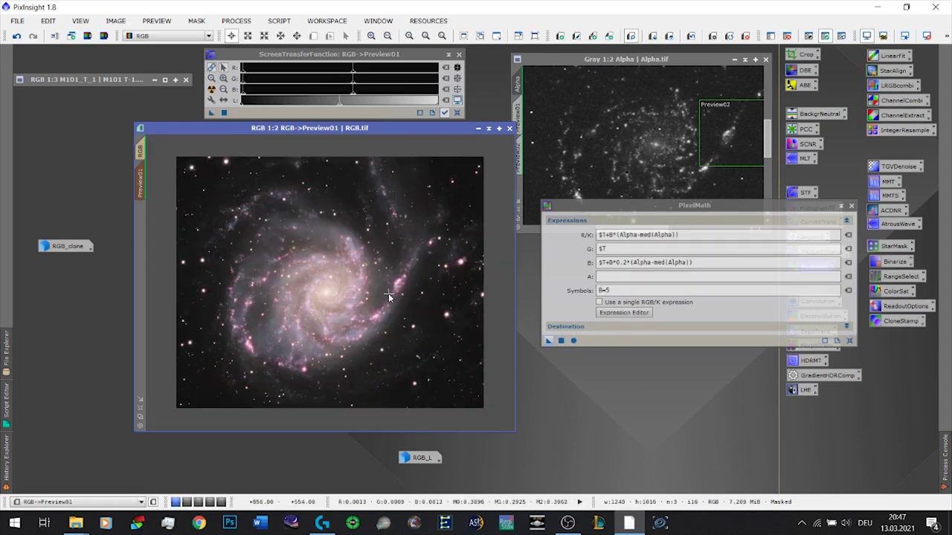
{"action": "scroll", "coordinate": [335, 352], "scroll_direction": "up", "scroll_amount": 1}
{"action": "left_click_drag", "start_coordinate": [335, 353], "coordinate": [352, 322]}
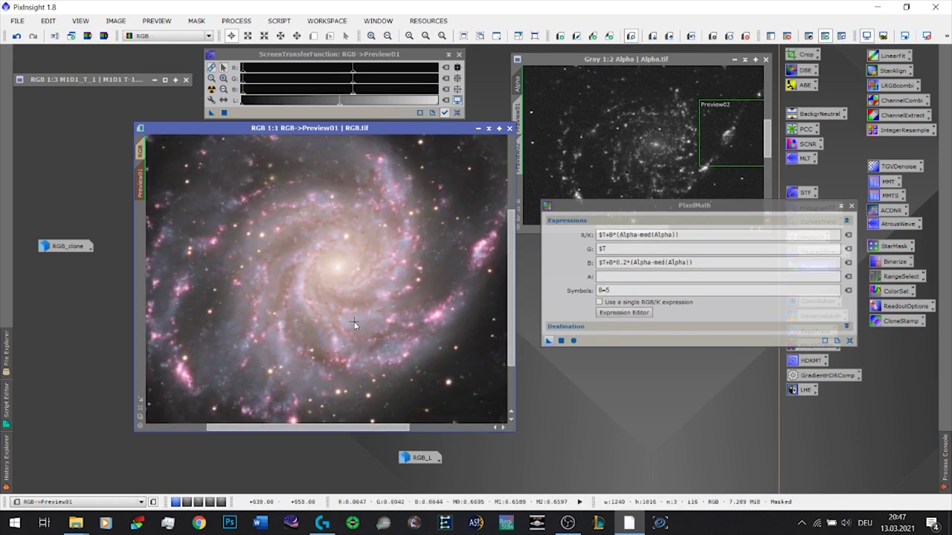
Step: Lower B to 3.5 and check the moderate pink emission knots on Preview01
{"action": "left_click", "coordinate": [608, 289]}
{"action": "key", "text": "BackSpace"}
{"action": "type", "text": "3.5"}
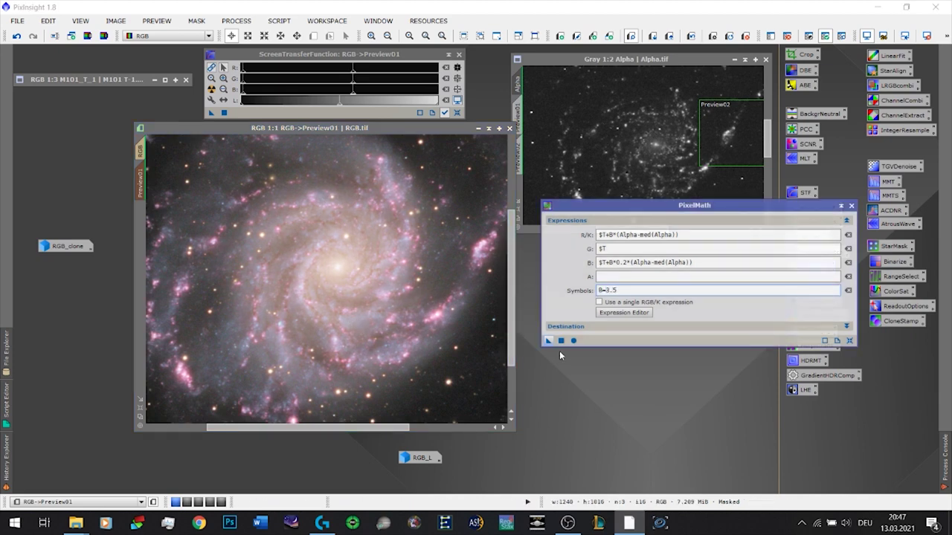
{"action": "left_click", "coordinate": [348, 350]}
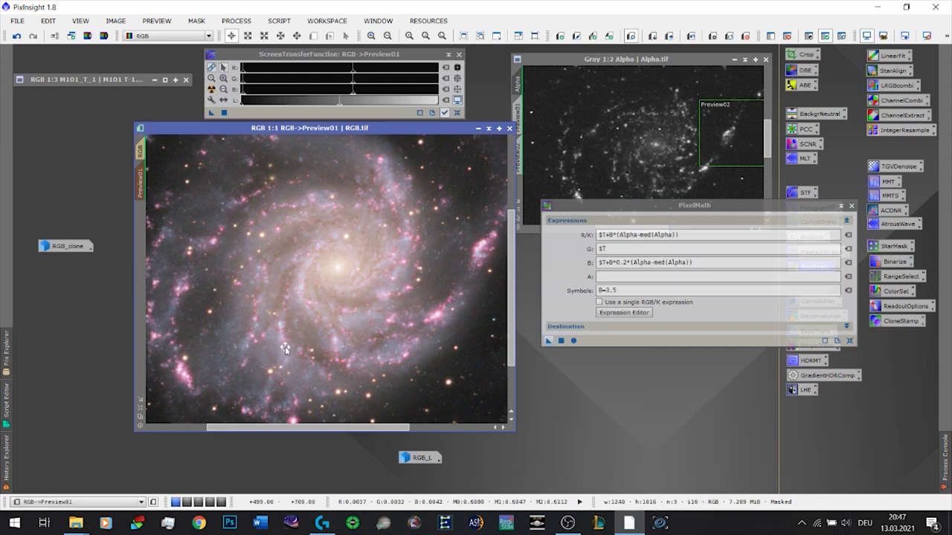
{"action": "scroll", "coordinate": [325, 322], "scroll_direction": "down", "scroll_amount": 1}
{"action": "scroll", "coordinate": [324, 322], "scroll_direction": "up", "scroll_amount": 1}
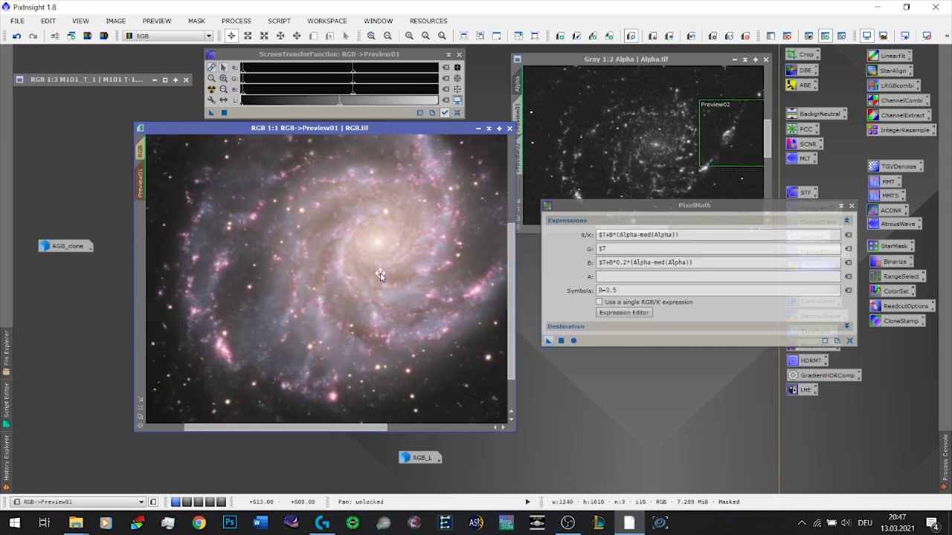
{"action": "left_click_drag", "start_coordinate": [379, 275], "coordinate": [342, 292]}
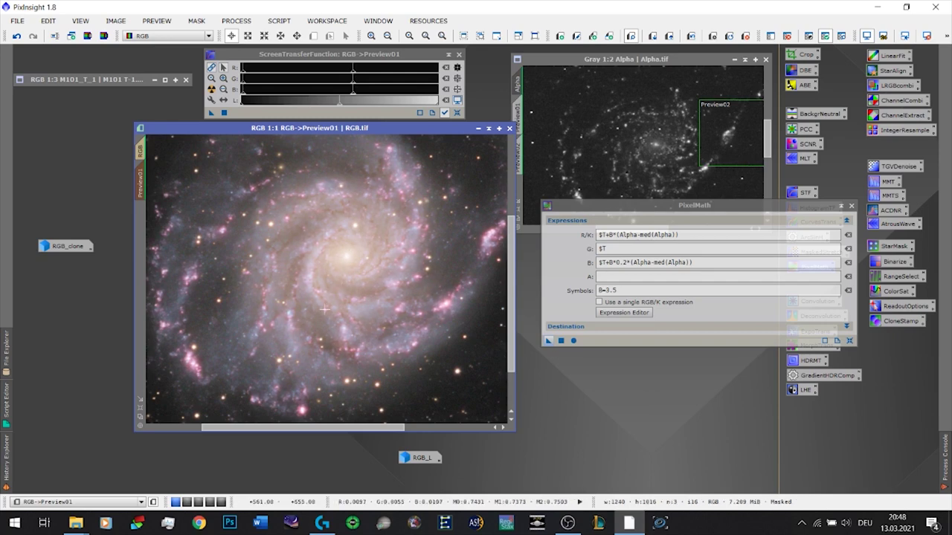
Step: Zoom into a spiral arm's pink HII regions and preview the blend with blue factor 0.5
{"action": "left_click_drag", "start_coordinate": [409, 336], "coordinate": [359, 310]}
{"action": "scroll", "coordinate": [359, 311], "scroll_direction": "up", "scroll_amount": 1}
{"action": "left_click_drag", "start_coordinate": [436, 309], "coordinate": [309, 348]}
{"action": "scroll", "coordinate": [396, 264], "scroll_direction": "up", "scroll_amount": 1}
{"action": "left_click_drag", "start_coordinate": [396, 264], "coordinate": [382, 289]}
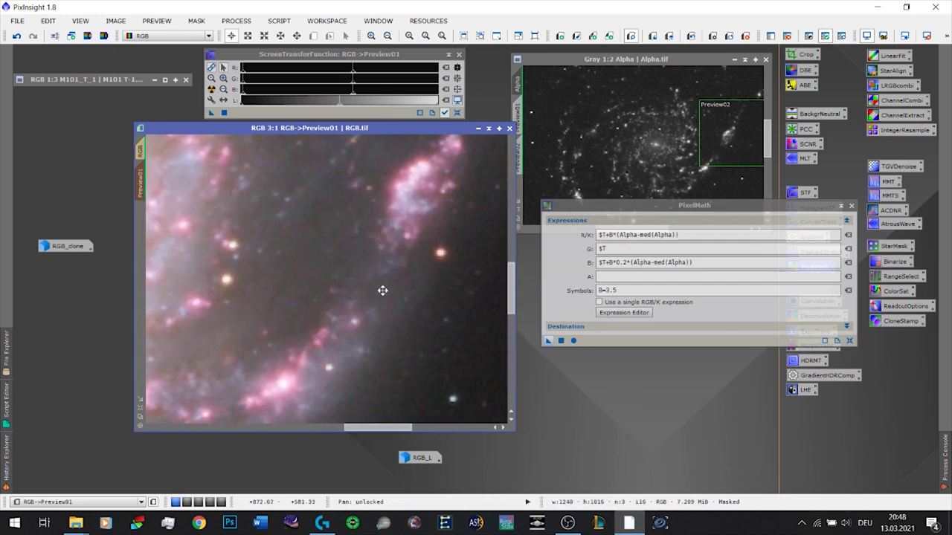
{"action": "left_click", "coordinate": [625, 263]}
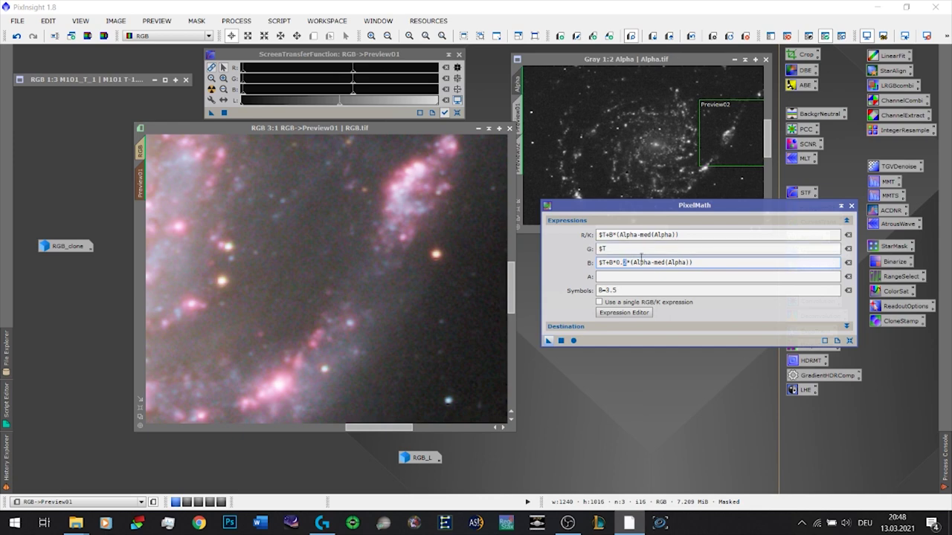
{"action": "type", "text": "5"}
{"action": "left_click_drag", "start_coordinate": [549, 341], "coordinate": [436, 314]}
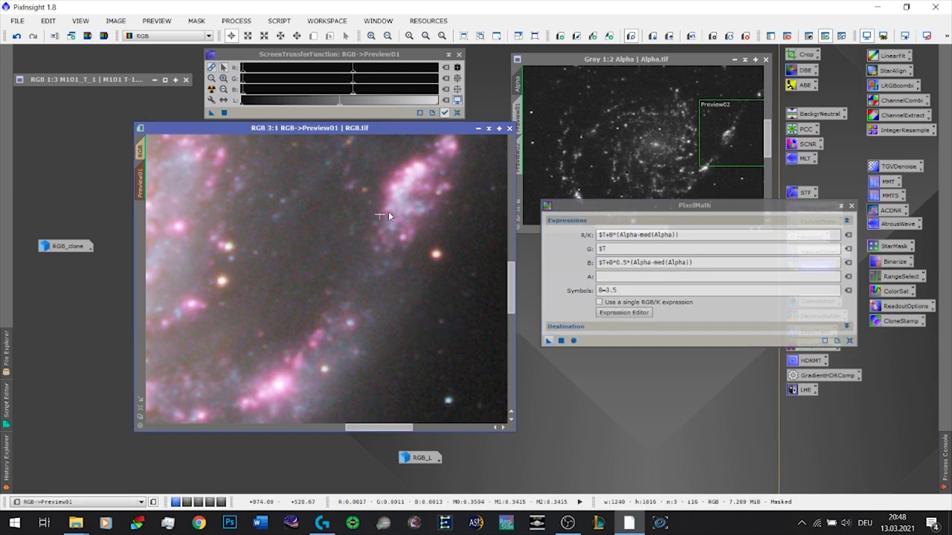
Step: Change the blue H-alpha factor to 0.01 and reapply it to Preview01
{"action": "double_click", "coordinate": [624, 263]}
{"action": "type", "text": "01"}
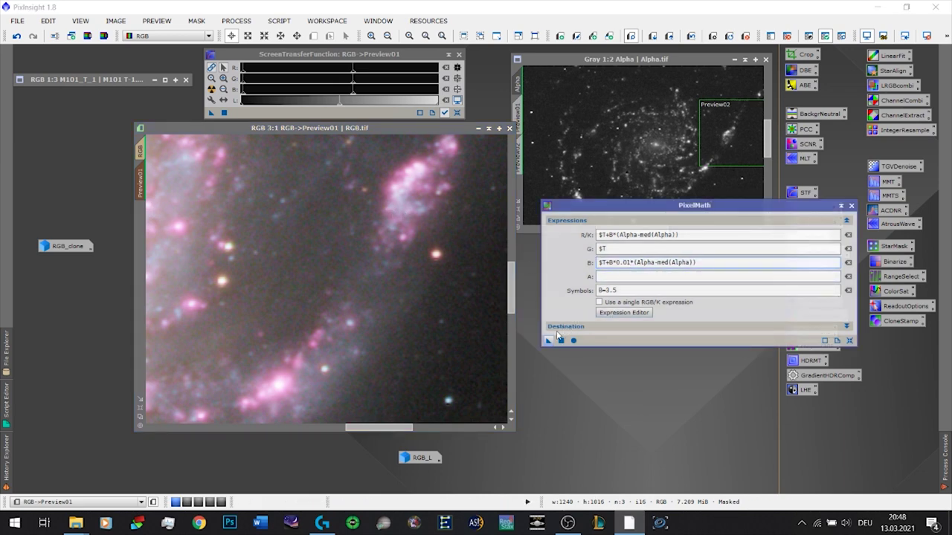
{"action": "left_click_drag", "start_coordinate": [549, 340], "coordinate": [405, 314]}
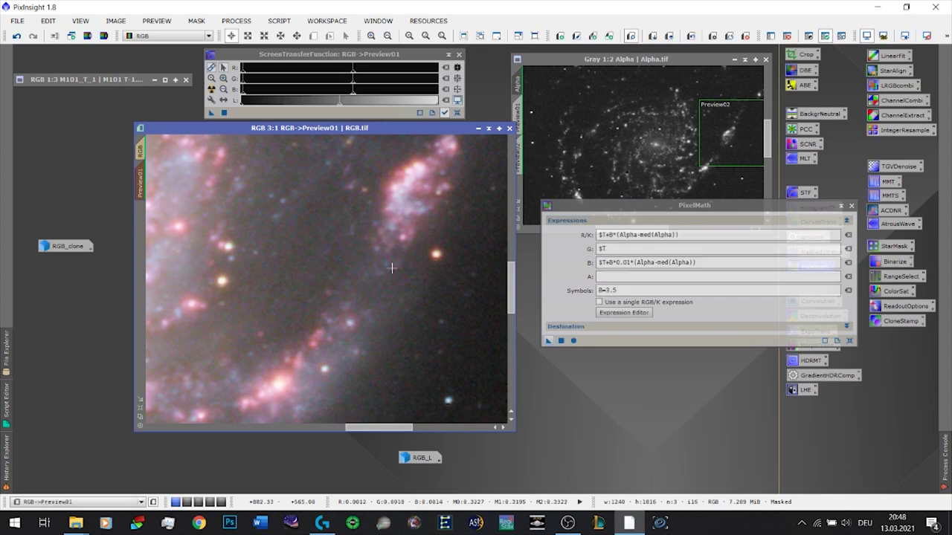
{"action": "scroll", "coordinate": [334, 273], "scroll_direction": "down", "scroll_amount": 3}
{"action": "scroll", "coordinate": [316, 282], "scroll_direction": "up", "scroll_amount": 1}
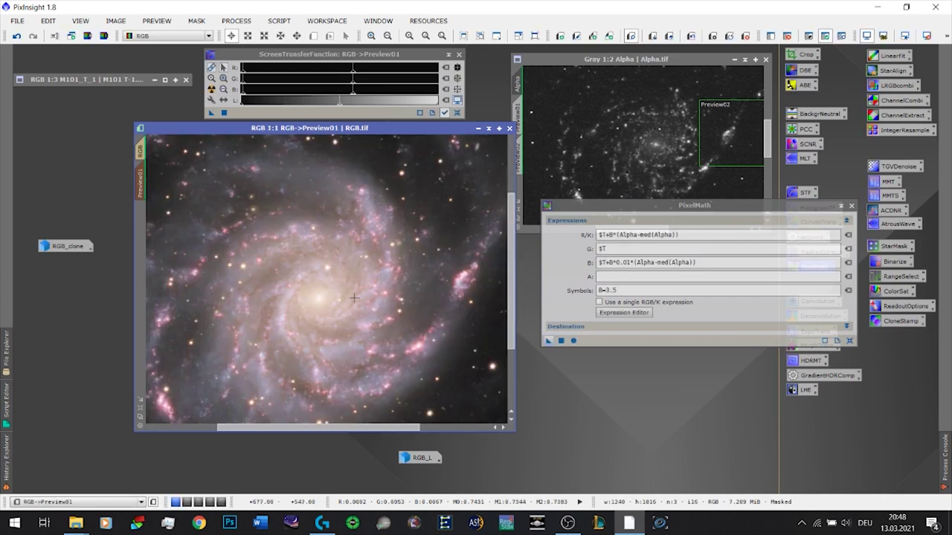
{"action": "mouse_move", "coordinate": [387, 310]}
{"action": "left_mouse_down"}
{"action": "mouse_move", "coordinate": [385, 282]}
{"action": "mouse_move", "coordinate": [380, 297]}
{"action": "left_mouse_up"}
{"action": "scroll", "coordinate": [380, 297], "scroll_direction": "up", "scroll_amount": 1}
{"action": "scroll", "coordinate": [405, 297], "scroll_direction": "up", "scroll_amount": 1}
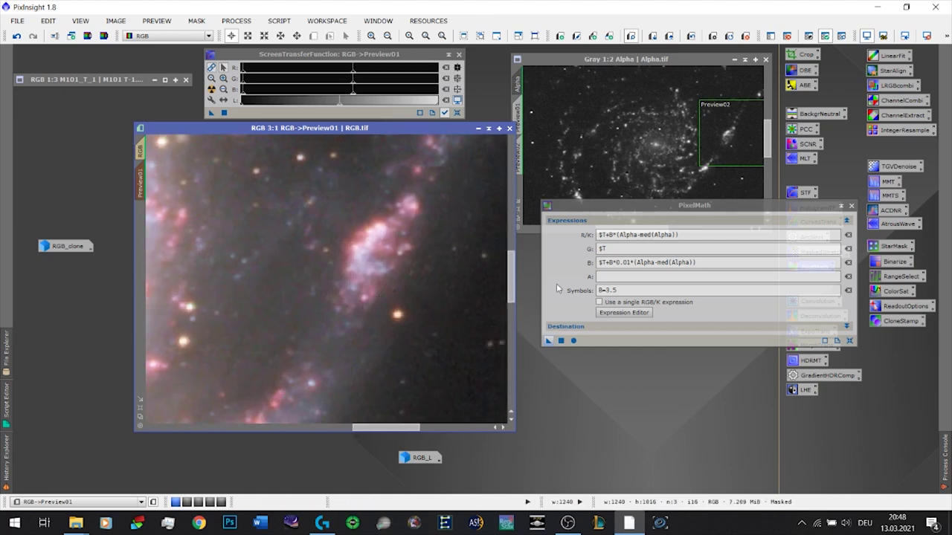
Step: Try a blue H-alpha factor of 0.1 on Preview01 and inspect the result
{"action": "double_click", "coordinate": [629, 263]}
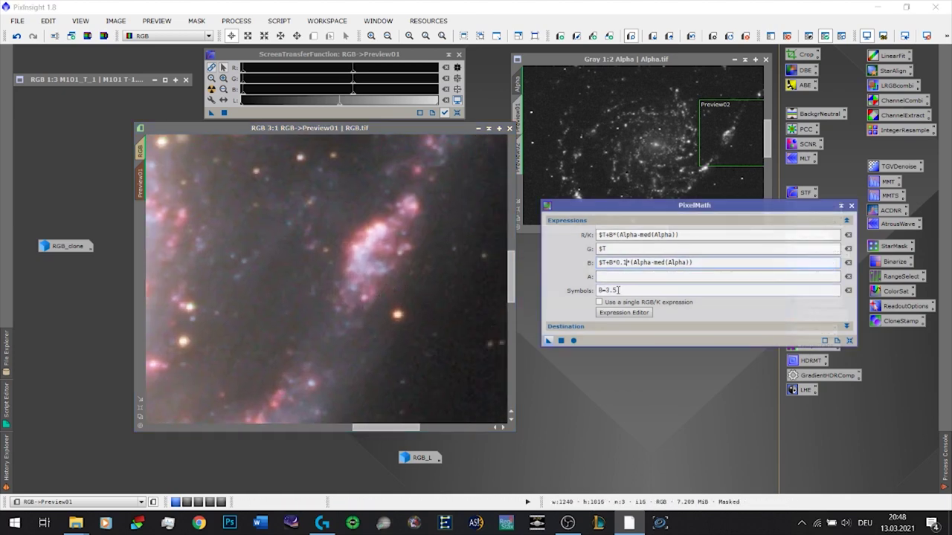
{"action": "left_click_drag", "start_coordinate": [547, 341], "coordinate": [401, 333]}
{"action": "scroll", "coordinate": [402, 333], "scroll_direction": "down", "scroll_amount": 3}
{"action": "scroll", "coordinate": [436, 289], "scroll_direction": "up", "scroll_amount": 1}
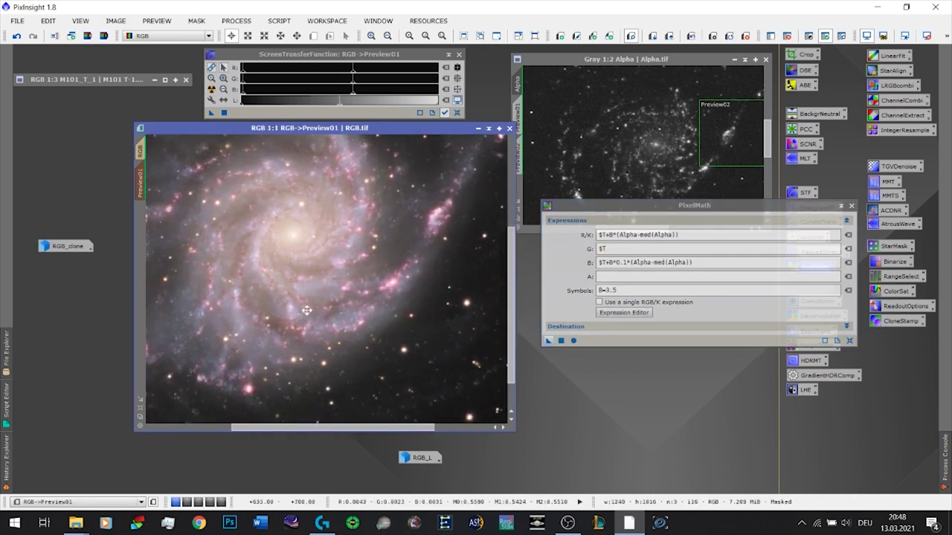
{"action": "scroll", "coordinate": [318, 270], "scroll_direction": "left", "scroll_amount": 5}
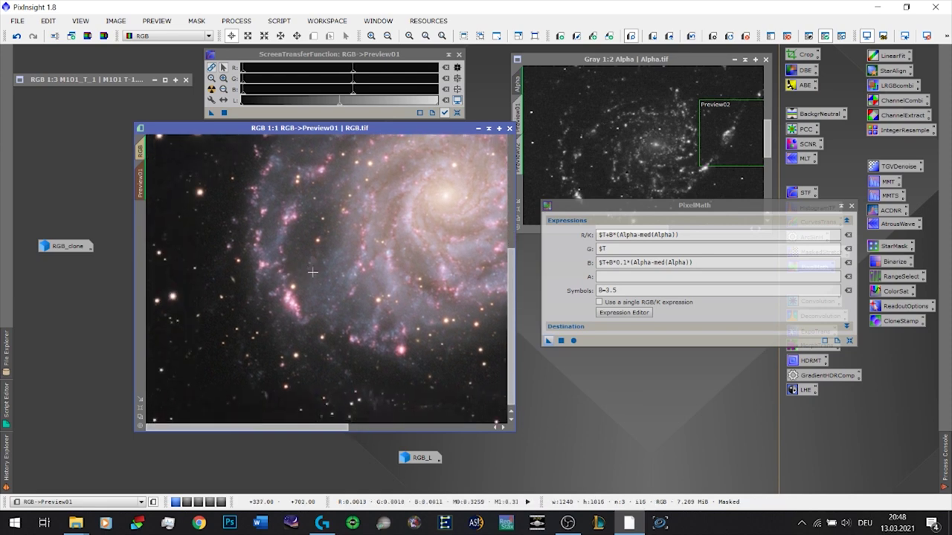
{"action": "scroll", "coordinate": [317, 270], "scroll_direction": "up", "scroll_amount": 2}
Step: Settle on a 0.15 blue factor, apply it, and review the preview
{"action": "left_click", "coordinate": [630, 262]}
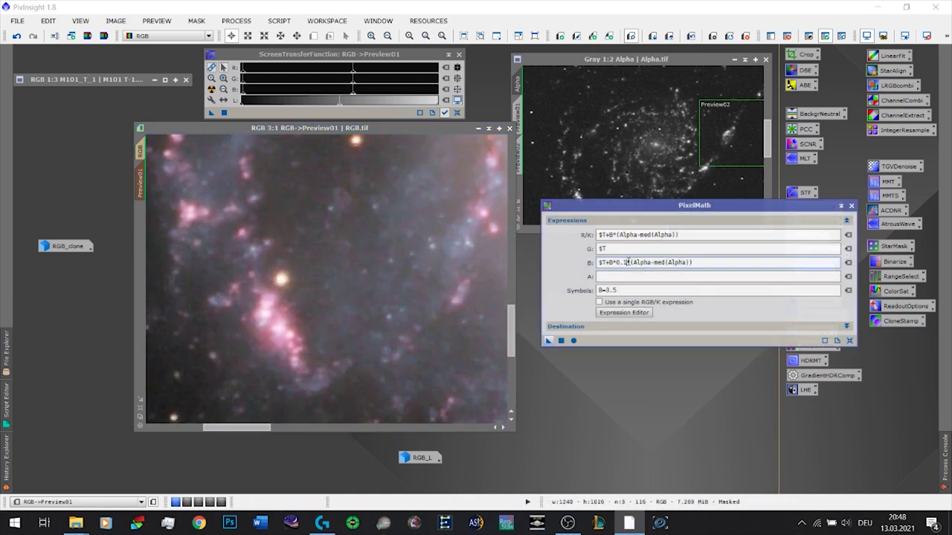
{"action": "type", "text": "5"}
{"action": "left_click", "coordinate": [547, 341]}
{"action": "scroll", "coordinate": [416, 294], "scroll_direction": "down", "scroll_amount": 1}
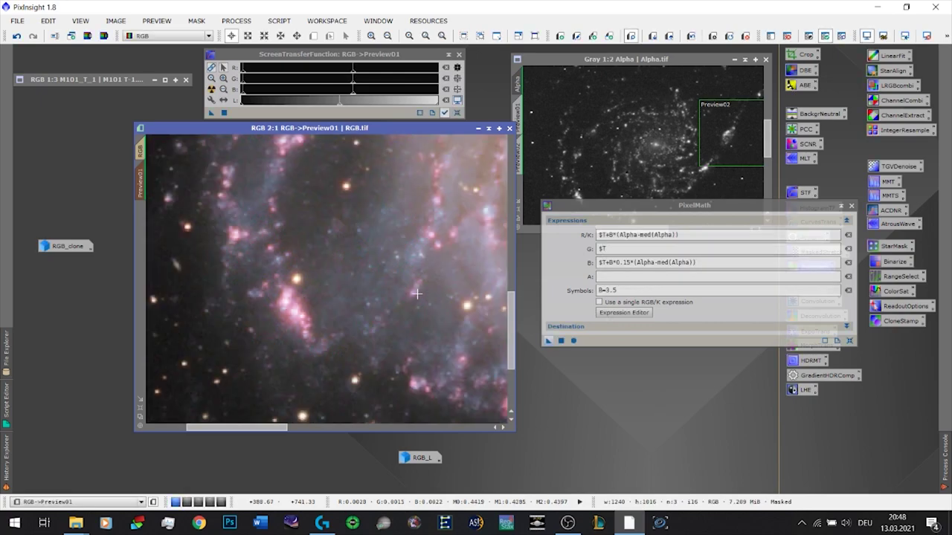
{"action": "scroll", "coordinate": [415, 294], "scroll_direction": "down", "scroll_amount": 1}
{"action": "scroll", "coordinate": [415, 294], "scroll_direction": "down", "scroll_amount": 1}
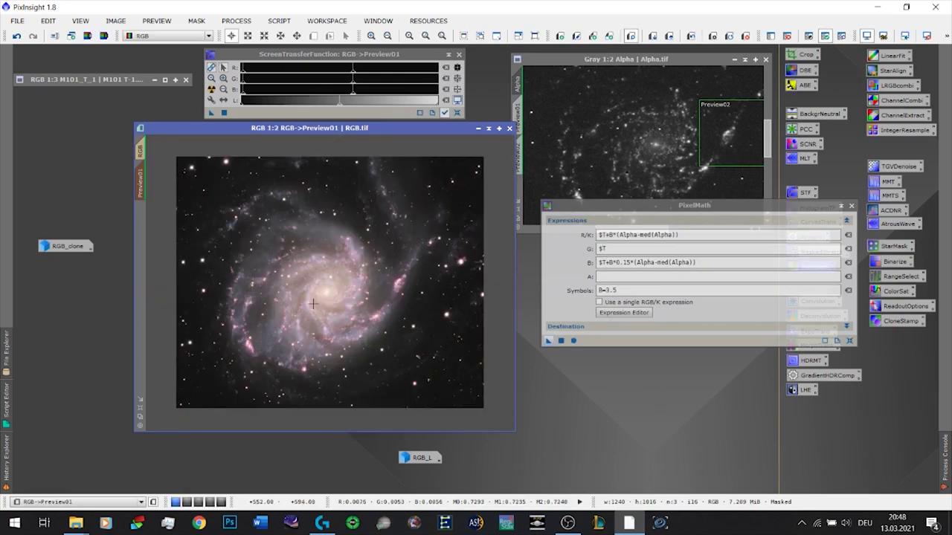
{"action": "scroll", "coordinate": [313, 303], "scroll_direction": "up", "scroll_amount": 1}
{"action": "scroll", "coordinate": [316, 302], "scroll_direction": "down", "scroll_amount": 1}
{"action": "scroll", "coordinate": [317, 302], "scroll_direction": "up", "scroll_amount": 1}
Step: Switch to the main RGB.tif view and apply the PixelMath H-alpha blend to the whole galaxy
{"action": "left_click", "coordinate": [139, 150]}
{"action": "left_click_drag", "start_coordinate": [548, 341], "coordinate": [364, 313]}
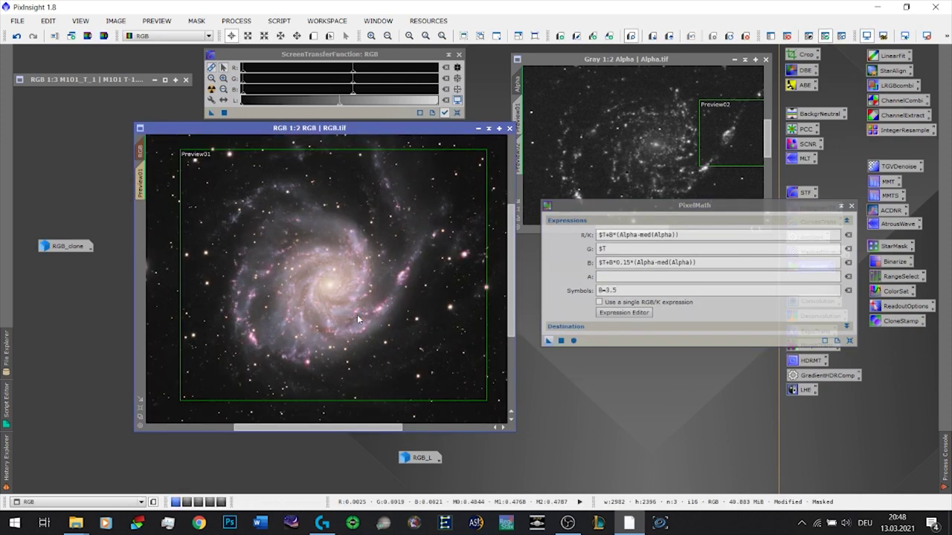
{"action": "scroll", "coordinate": [357, 314], "scroll_direction": "up", "scroll_amount": 1}
{"action": "scroll", "coordinate": [364, 305], "scroll_direction": "up", "scroll_amount": 1}
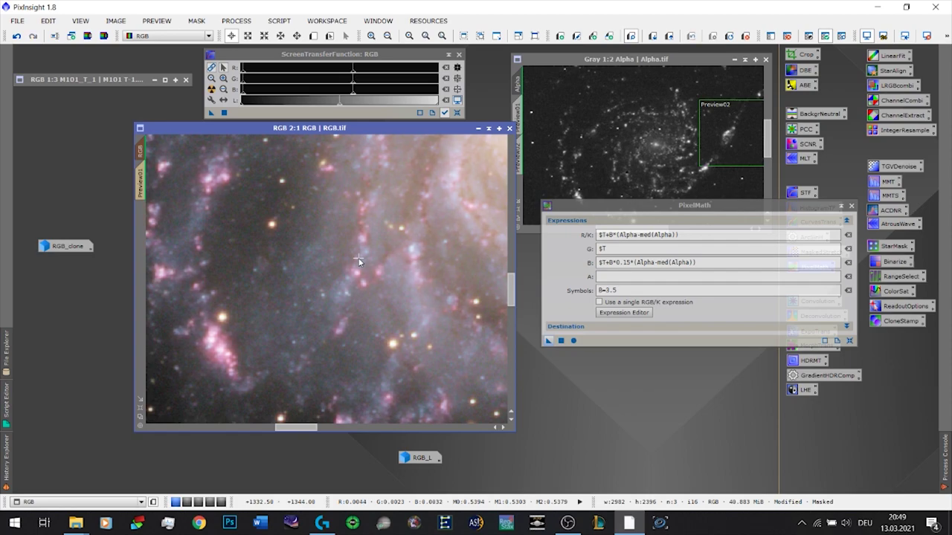
{"action": "scroll", "coordinate": [359, 260], "scroll_direction": "down", "scroll_amount": 4}
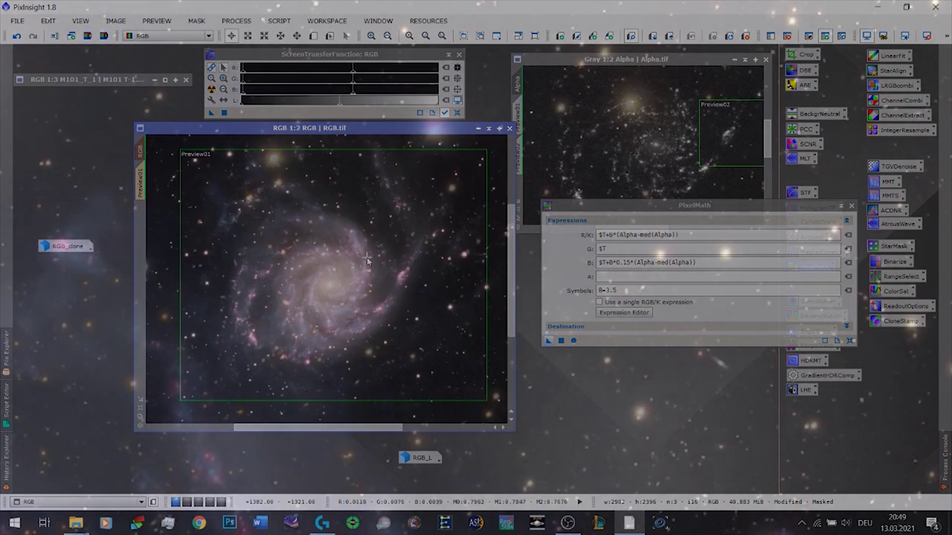